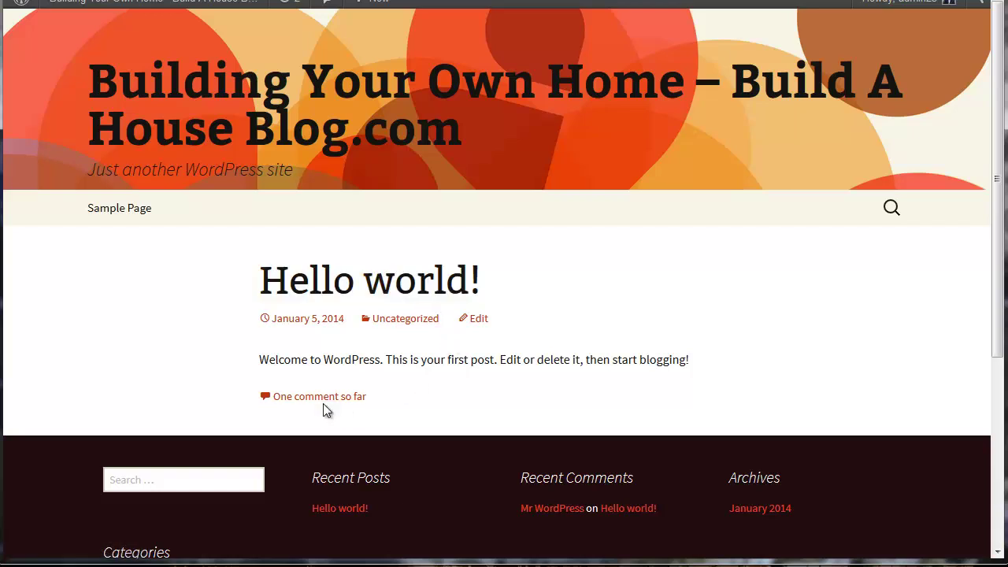
Review the default comment link on the Hello world! post and the Sample Page text on the live site.
{"action": "left_click_drag", "start_coordinate": [378, 408], "coordinate": [271, 404]}
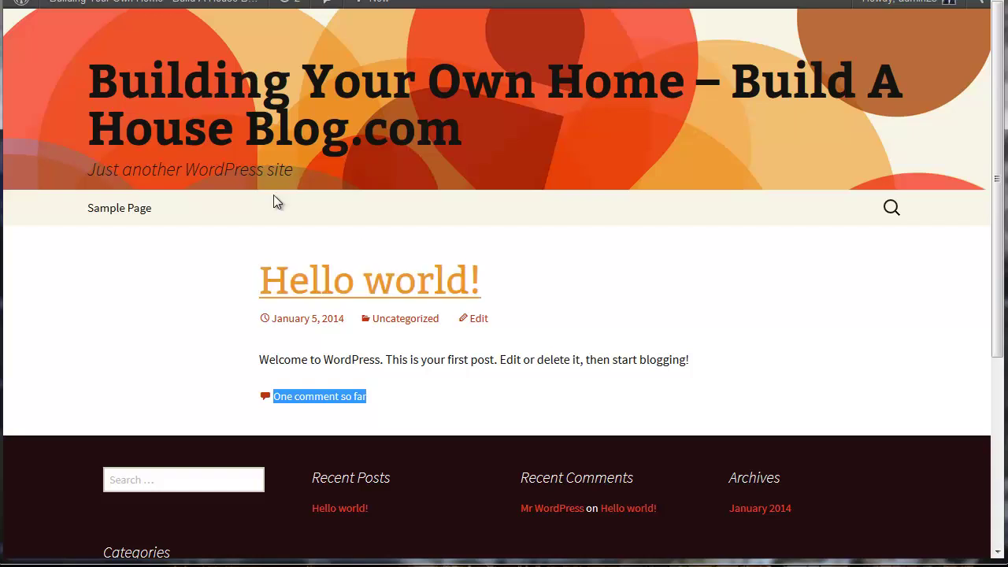
{"action": "left_click", "coordinate": [128, 219]}
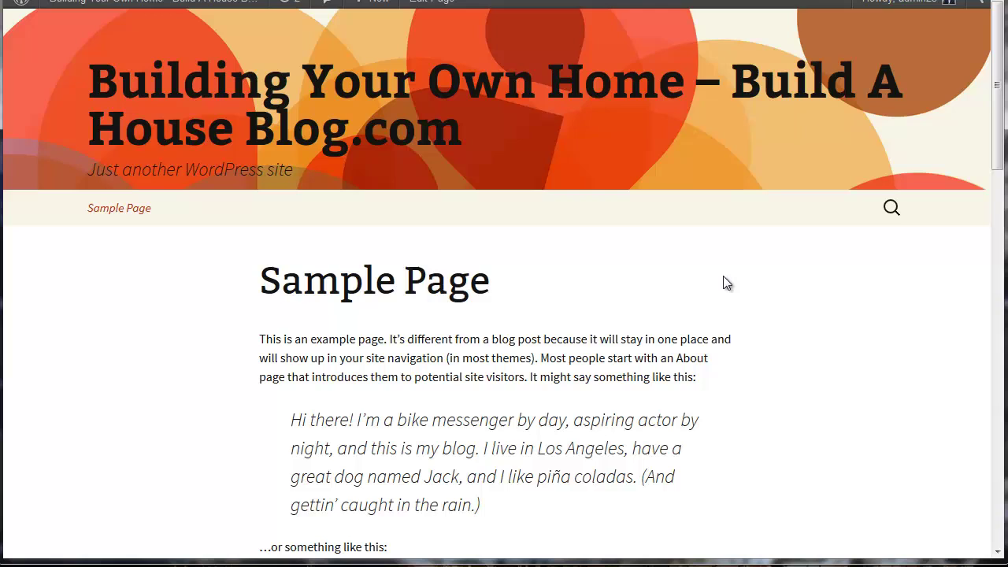
{"action": "left_click_drag", "start_coordinate": [520, 514], "coordinate": [259, 333]}
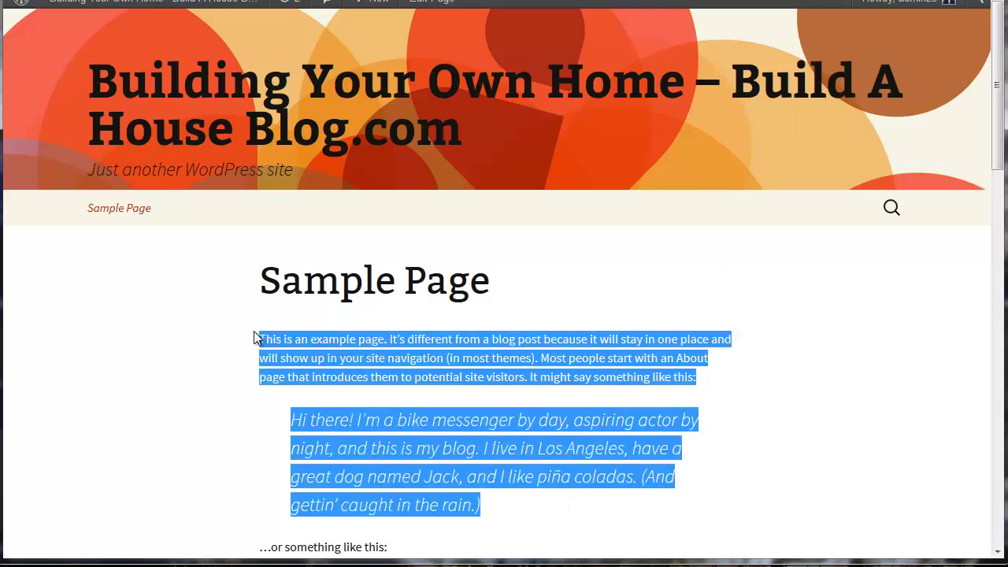
{"action": "left_click", "coordinate": [383, 360]}
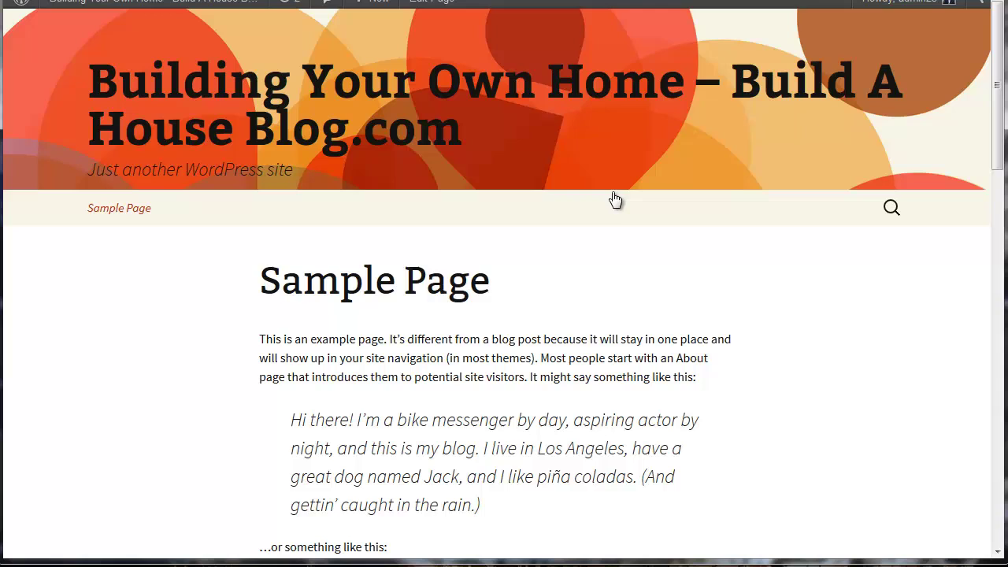
Open the site's WordPress admin dashboard.
{"action": "mouse_move", "coordinate": [85, 9]}
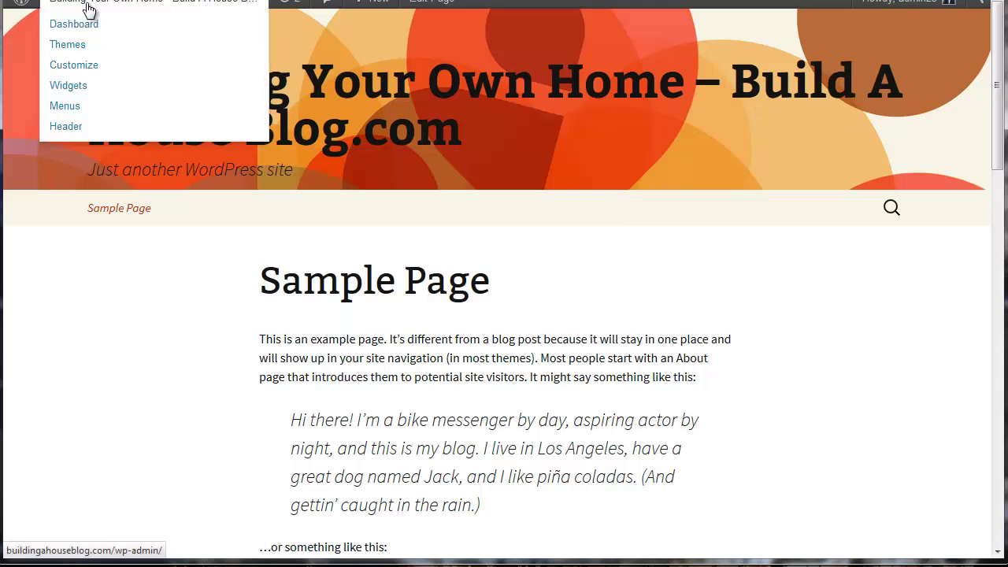
{"action": "left_click", "coordinate": [79, 31]}
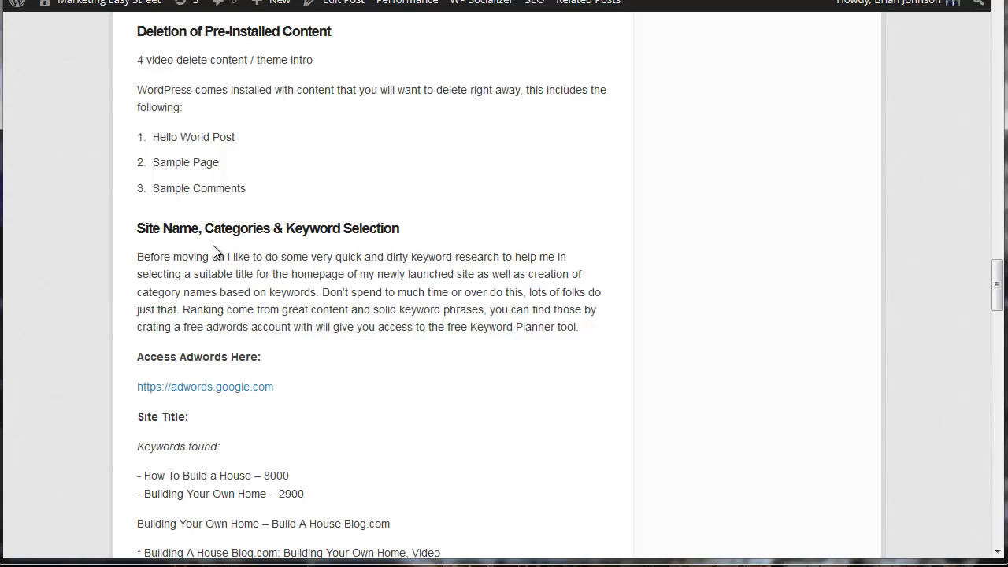
Read the tutorial article's checklist of pre-installed content to delete: Hello World Post, Sample Page and Sample Comments.
{"action": "left_click_drag", "start_coordinate": [251, 135], "coordinate": [172, 137]}
{"action": "left_click", "coordinate": [222, 160]}
{"action": "left_click_drag", "start_coordinate": [220, 164], "coordinate": [151, 163]}
{"action": "left_click", "coordinate": [202, 163]}
{"action": "left_click_drag", "start_coordinate": [255, 189], "coordinate": [149, 189]}
{"action": "left_click", "coordinate": [197, 189]}
Switch back to the WordPress dashboard and update the installation to version 3.8.
{"action": "key", "text": "ctrl+Tab"}
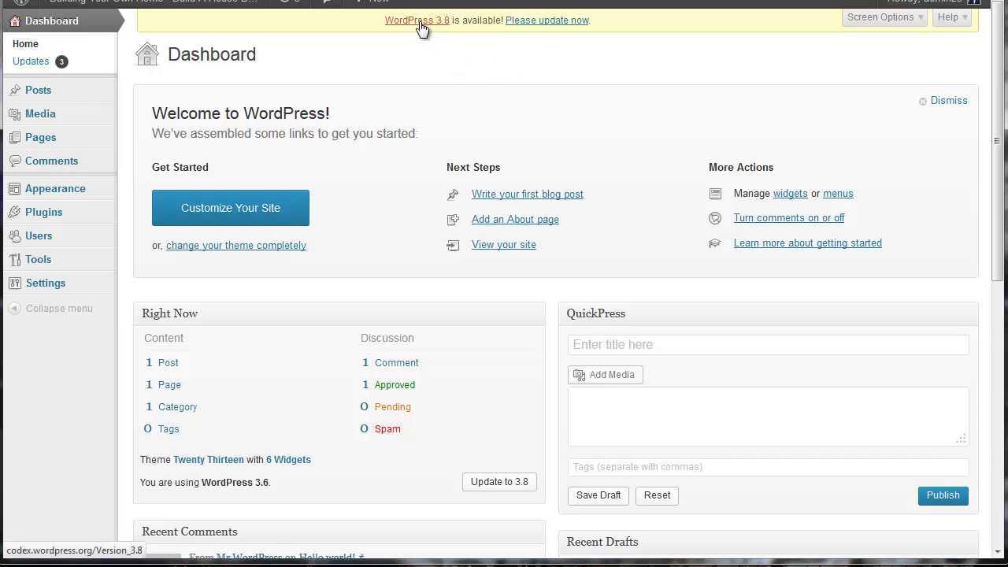
{"action": "left_click", "coordinate": [565, 23]}
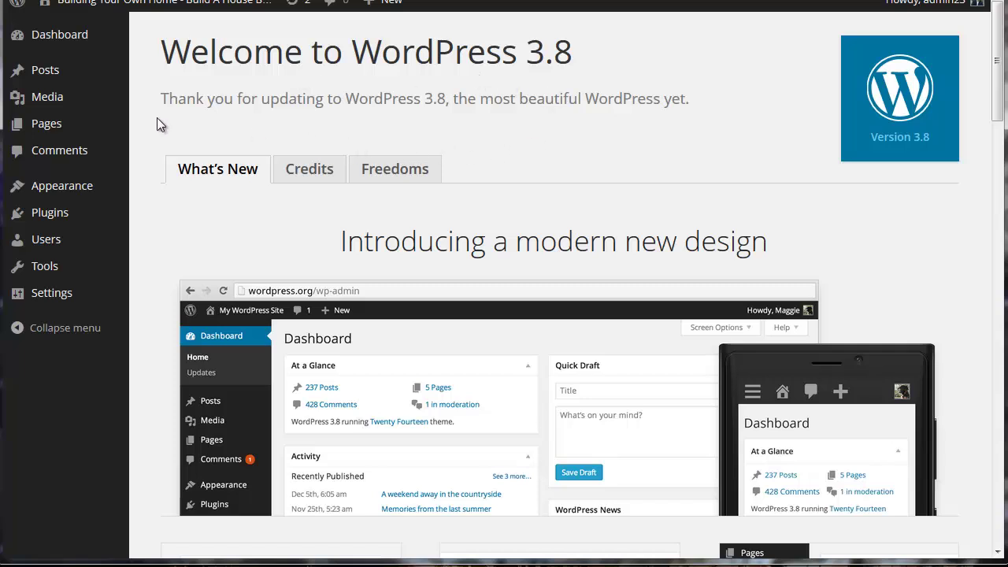
Move the default "Hello world!" post and the "Sample Page" page to the trash.
{"action": "mouse_move", "coordinate": [45, 75]}
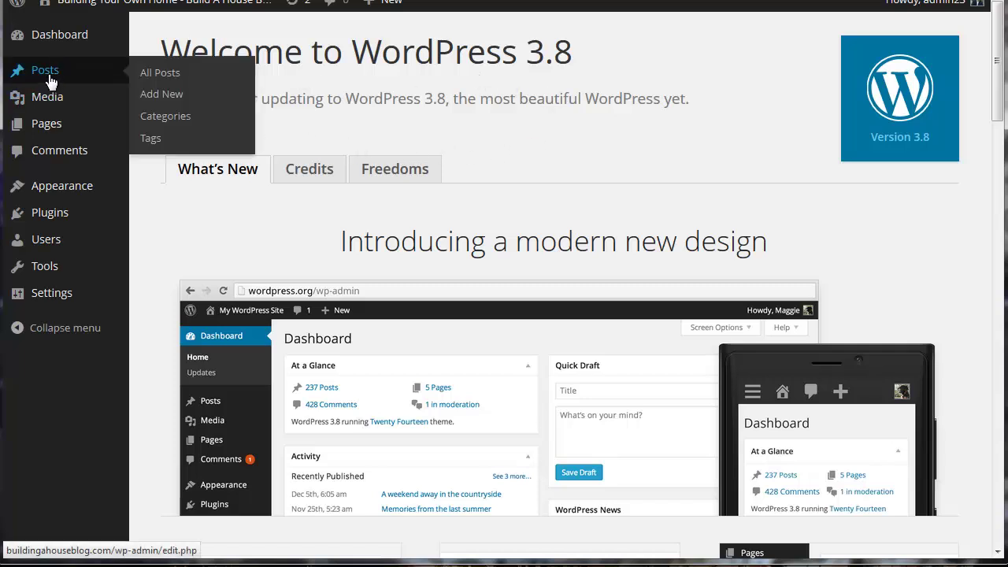
{"action": "left_click", "coordinate": [152, 79]}
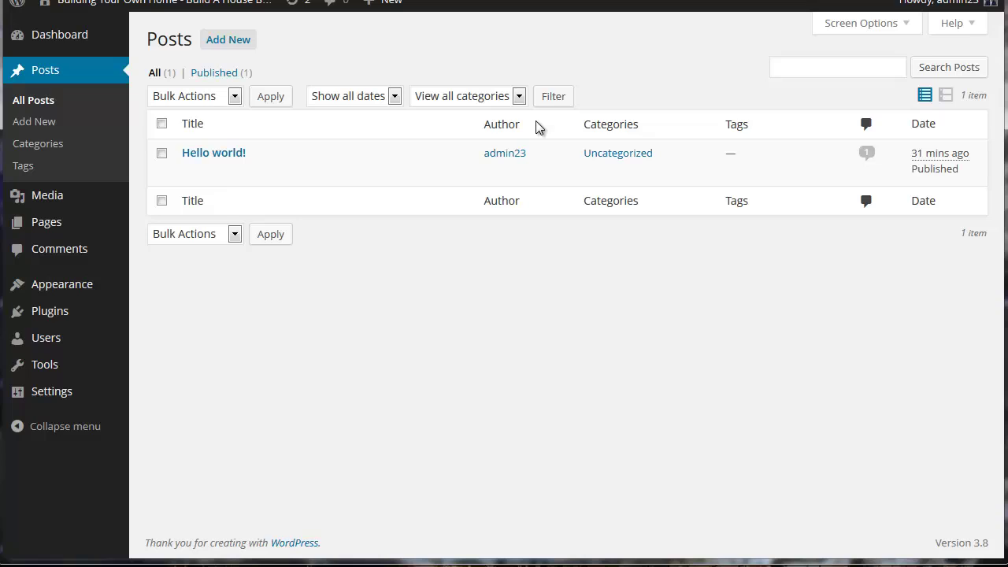
{"action": "mouse_move", "coordinate": [245, 162]}
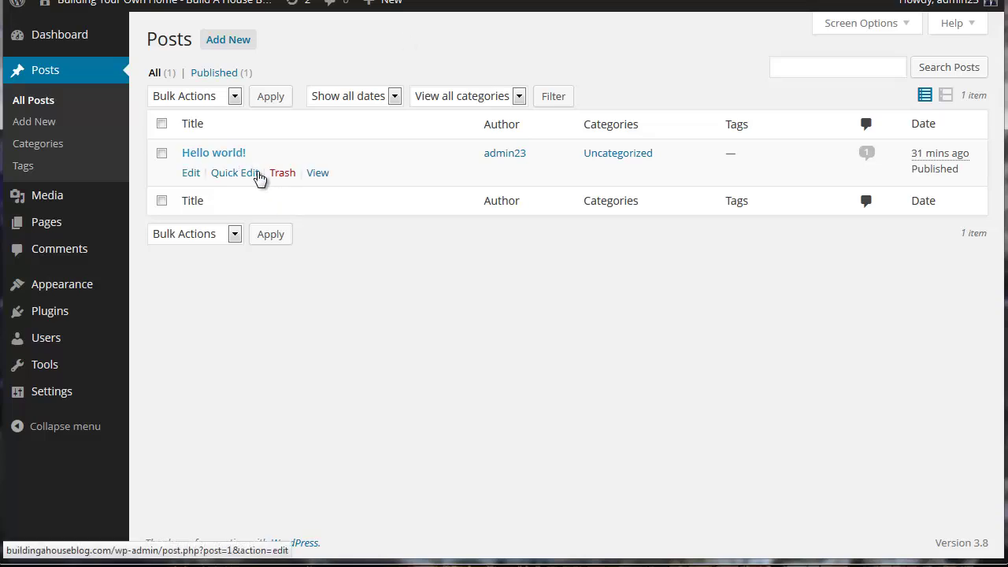
{"action": "left_click", "coordinate": [280, 175]}
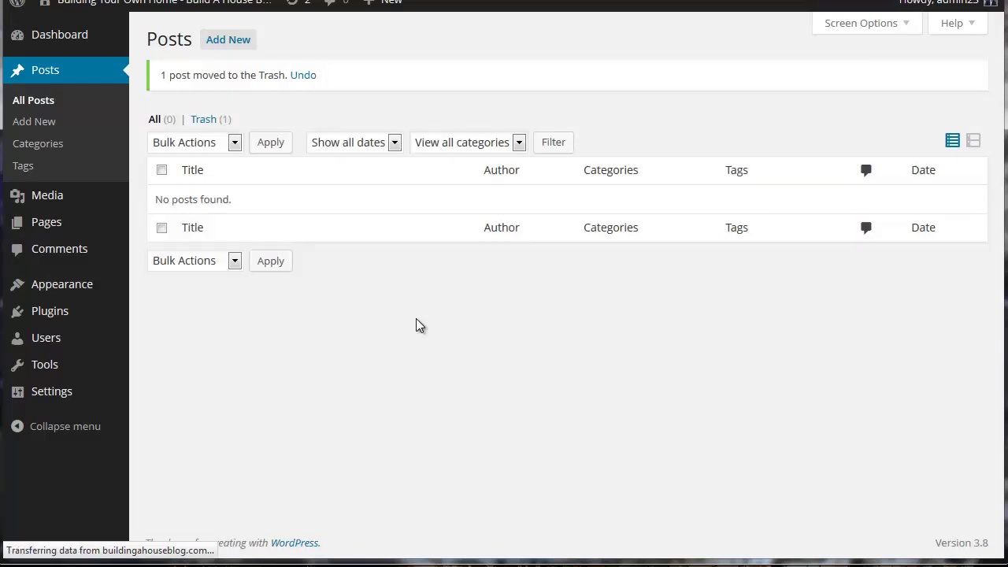
{"action": "left_click", "coordinate": [51, 226]}
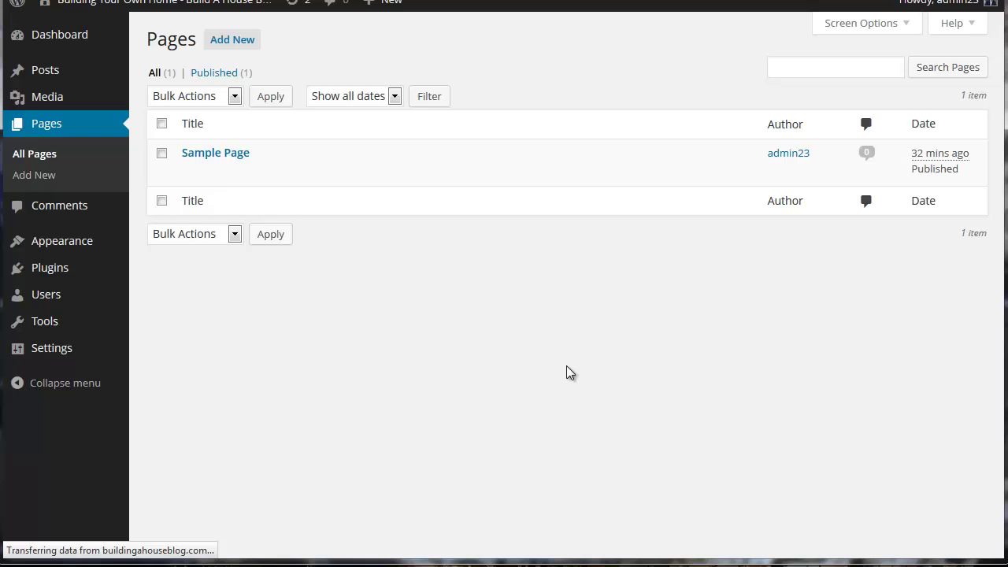
{"action": "left_click", "coordinate": [282, 175]}
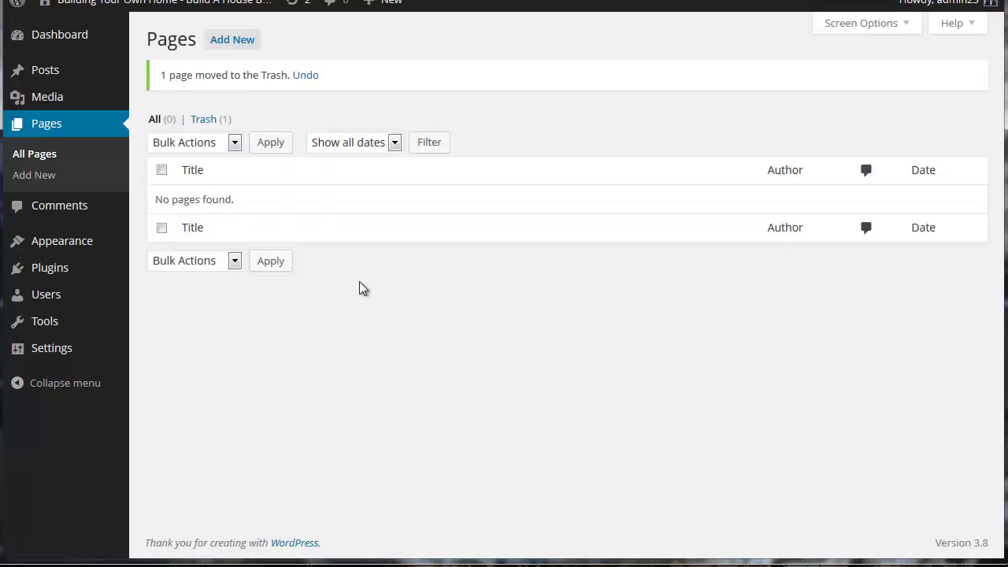
Check the comments list for leftover sample comments and review the available WordPress, plugin and theme updates.
{"action": "left_click", "coordinate": [68, 211]}
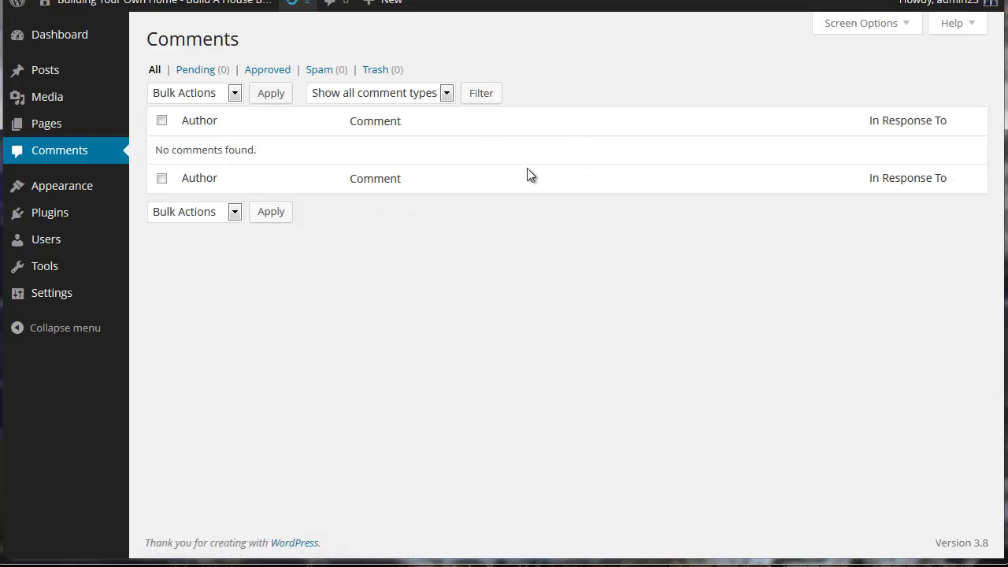
{"action": "left_click", "coordinate": [296, 4]}
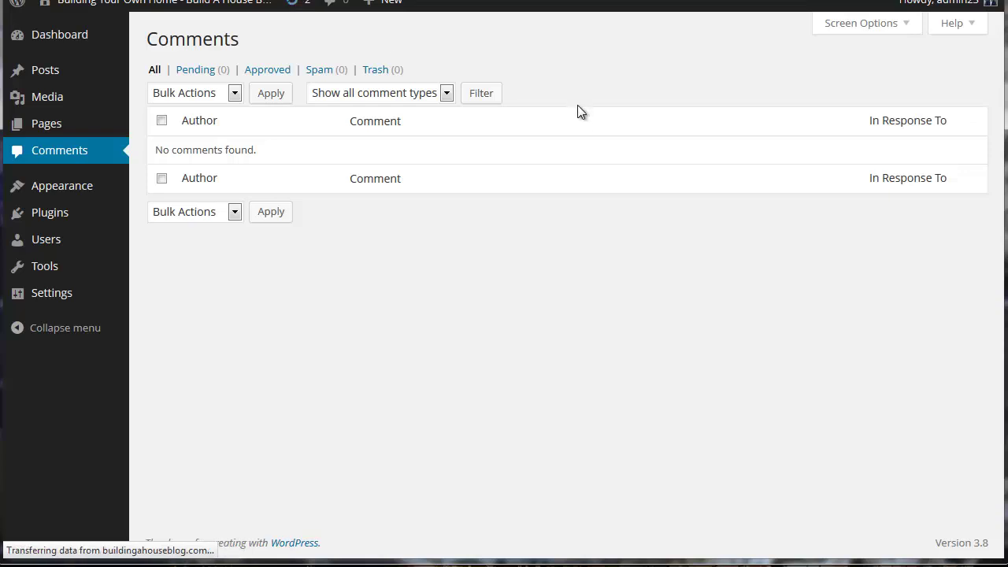
{"action": "scroll", "coordinate": [467, 212], "scroll_direction": "down", "scroll_amount": 2}
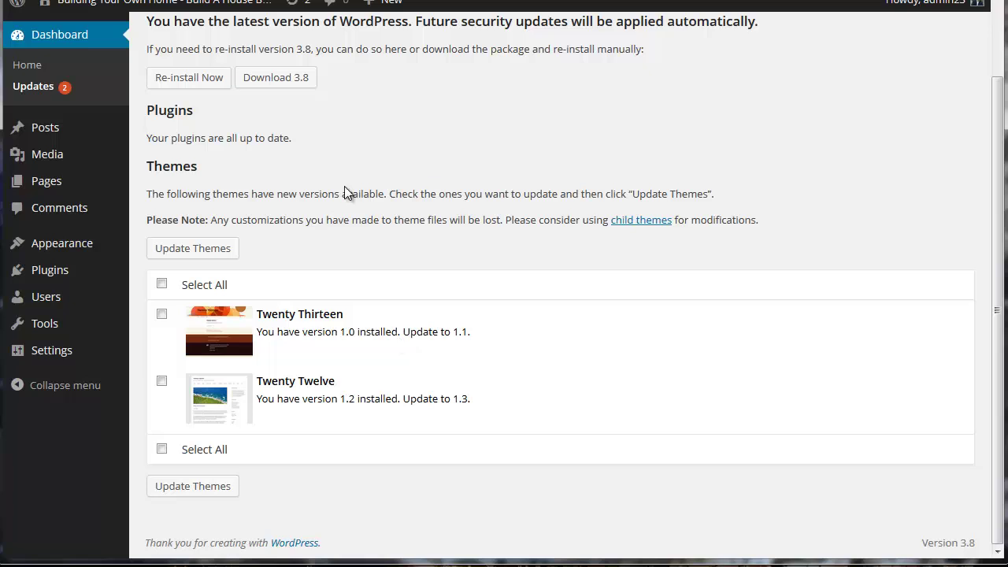
Remove the default tagline "Just another WordPress site" in the General settings, leaving the Tagline empty.
{"action": "mouse_move", "coordinate": [72, 354]}
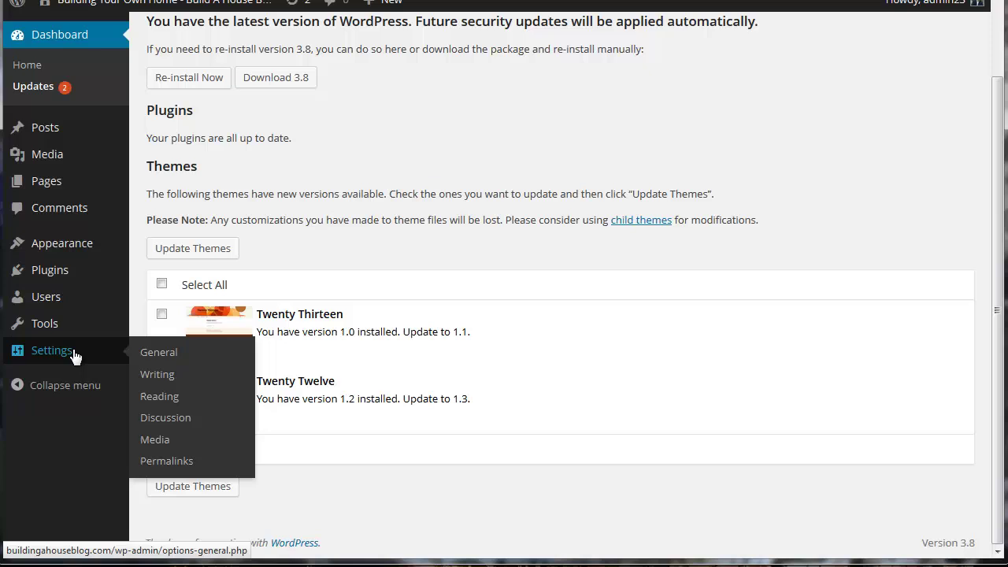
{"action": "left_click", "coordinate": [154, 354]}
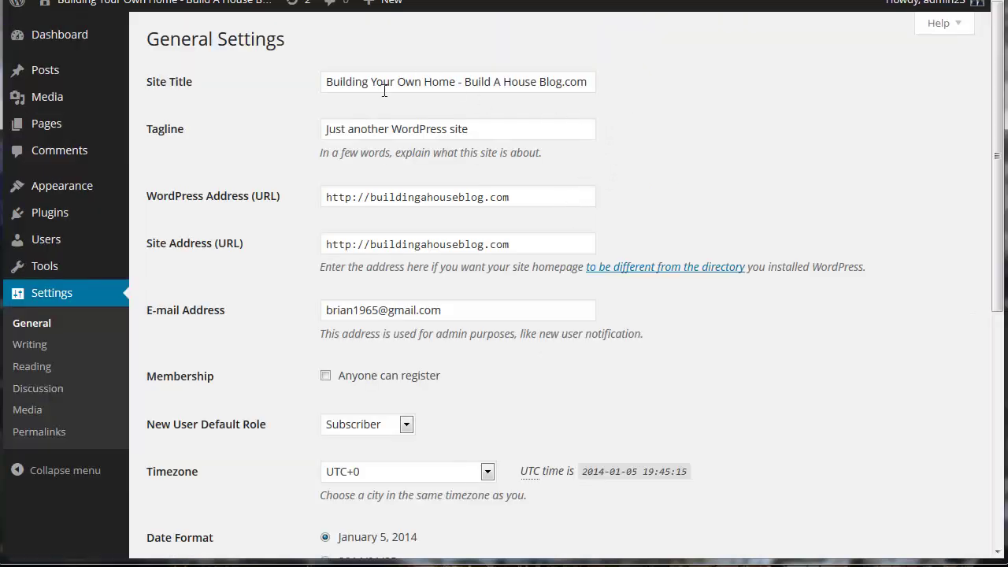
{"action": "double_click", "coordinate": [370, 82]}
{"action": "left_click_drag", "start_coordinate": [370, 82], "coordinate": [617, 81]}
{"action": "left_click", "coordinate": [673, 90]}
{"action": "left_click_drag", "start_coordinate": [486, 131], "coordinate": [298, 134]}
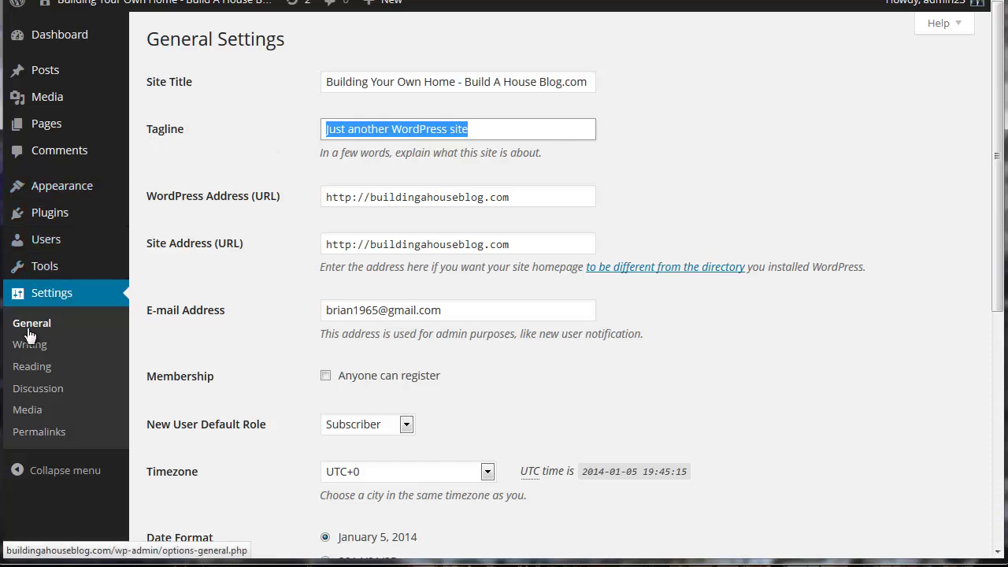
{"action": "key", "text": "BackSpace"}
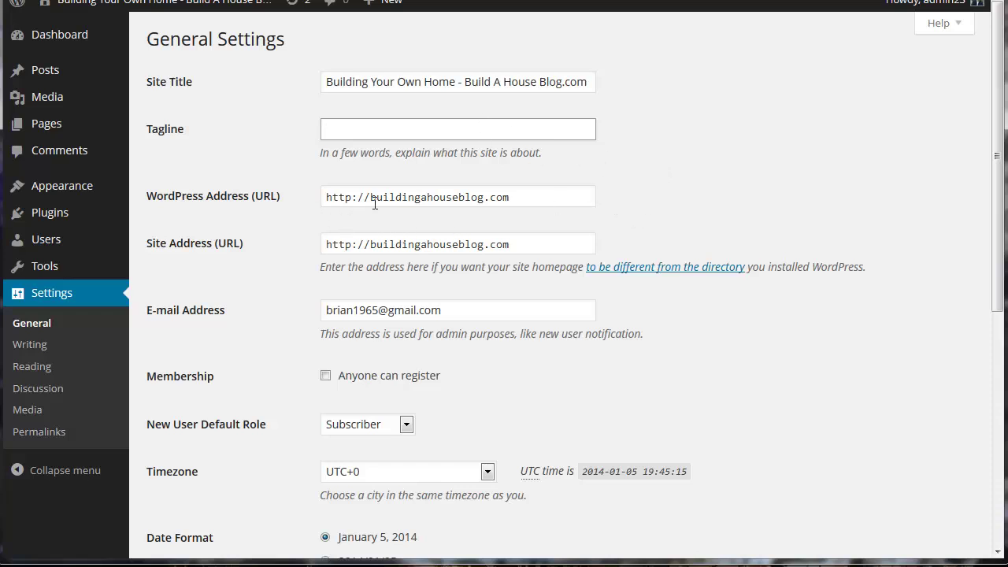
{"action": "left_click_drag", "start_coordinate": [520, 197], "coordinate": [355, 203]}
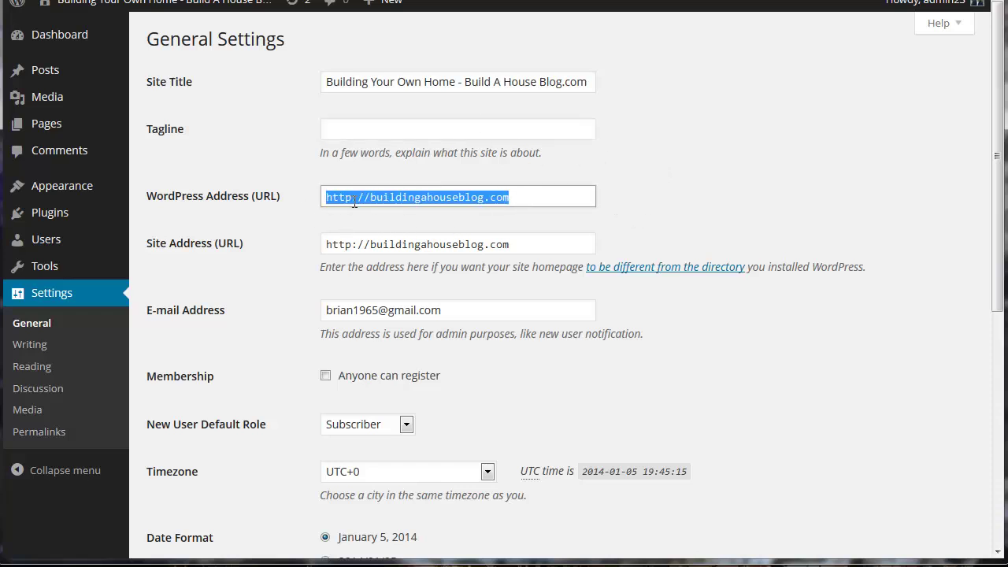
{"action": "left_click", "coordinate": [802, 180]}
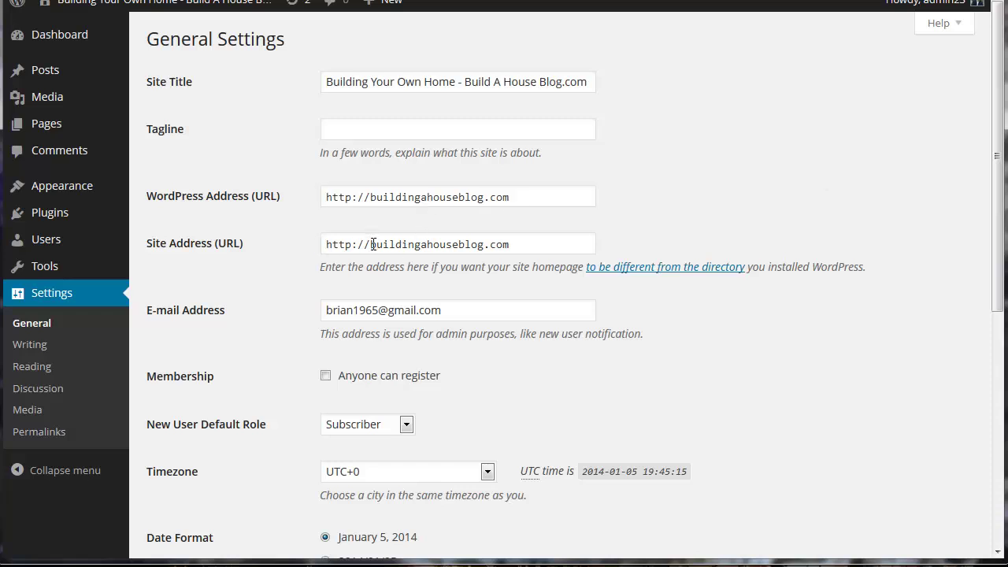
{"action": "left_click_drag", "start_coordinate": [513, 242], "coordinate": [295, 255]}
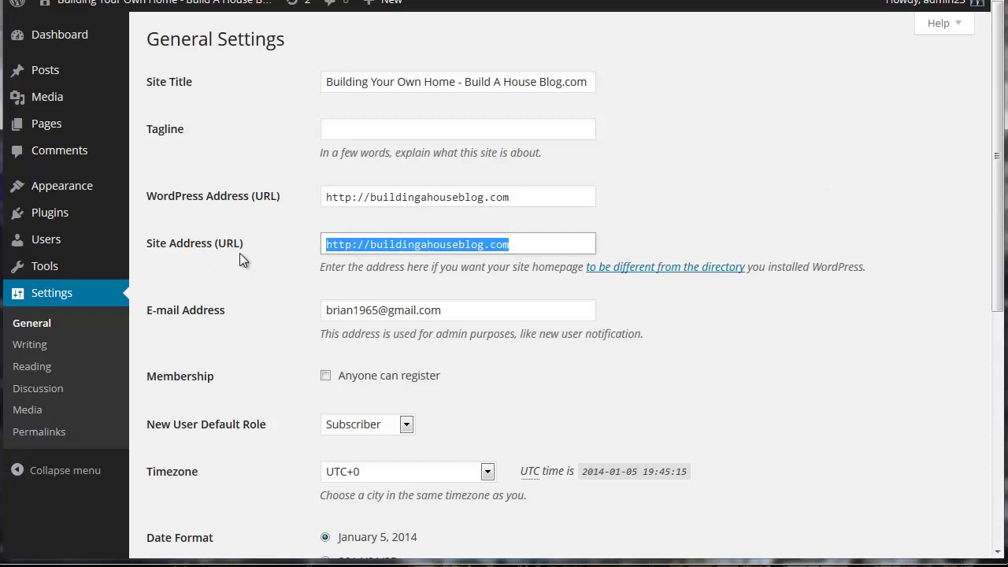
{"action": "left_click", "coordinate": [369, 246]}
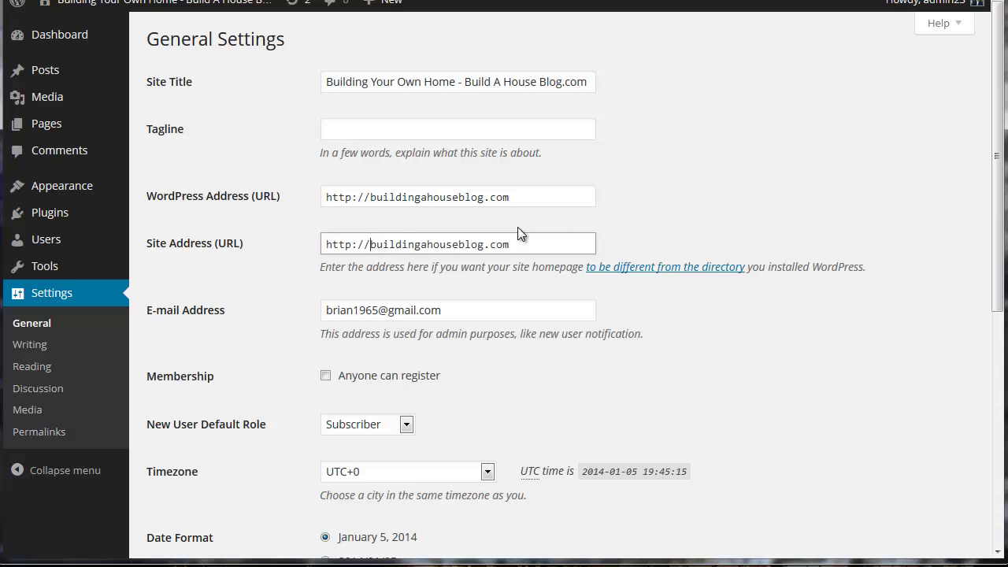
{"action": "type", "text": "www."}
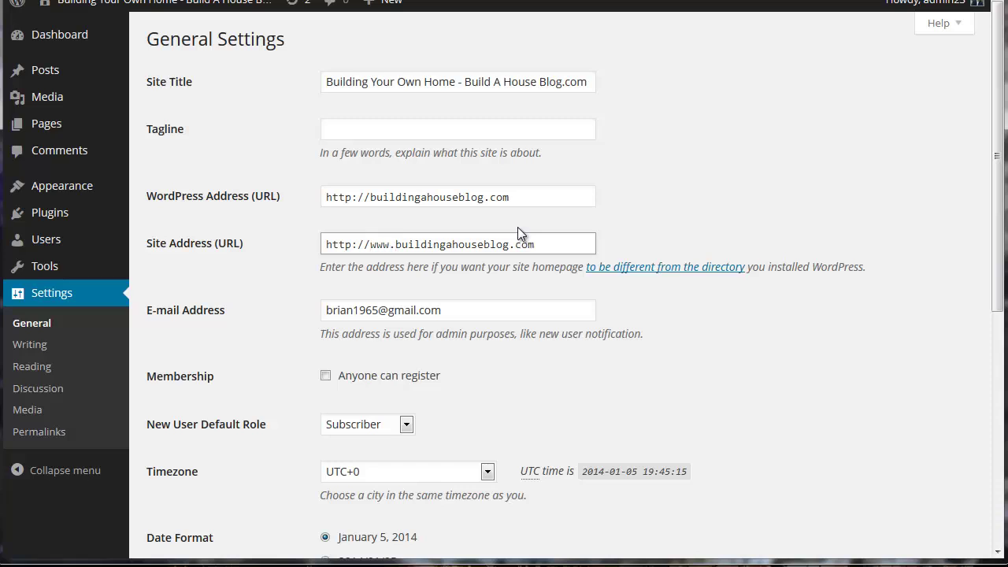
{"action": "key", "text": "BackSpace"}
{"action": "key", "text": "BackSpace"}
{"action": "key", "text": "BackSpace"}
{"action": "key", "text": "BackSpace"}
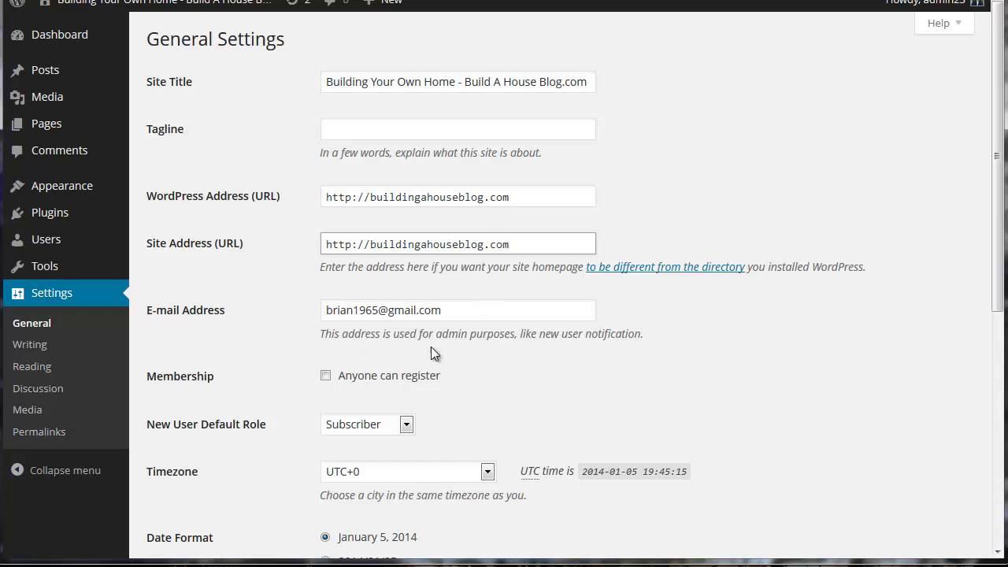
Save the changes to the General settings.
{"action": "scroll", "coordinate": [577, 361], "scroll_direction": "down", "scroll_amount": 4}
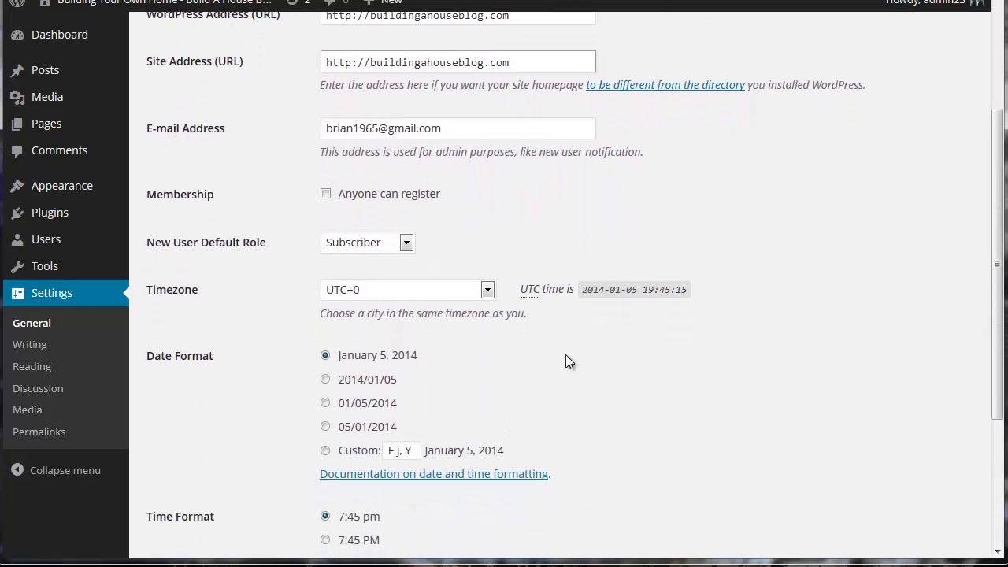
{"action": "scroll", "coordinate": [450, 341], "scroll_direction": "down", "scroll_amount": 2}
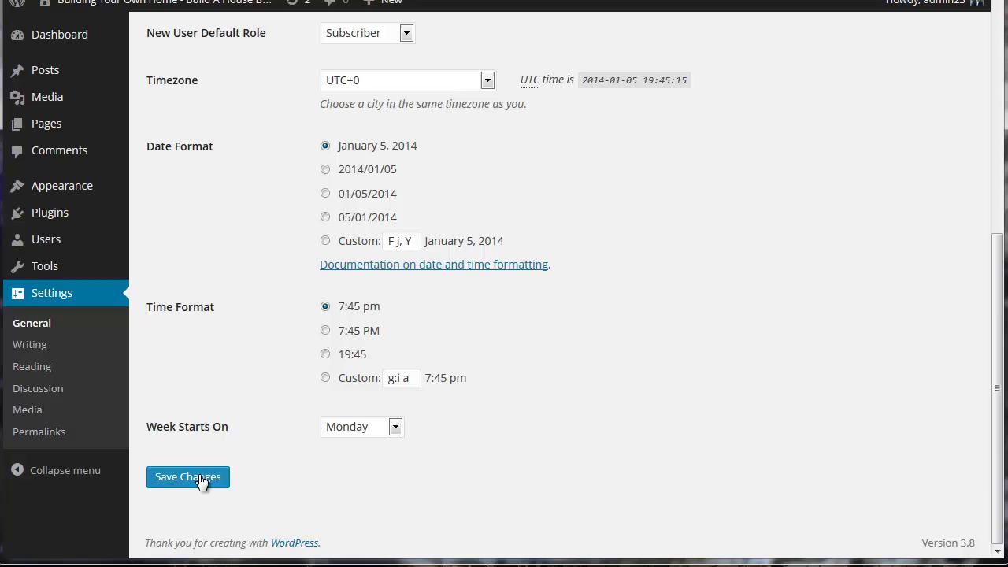
{"action": "left_click", "coordinate": [198, 479]}
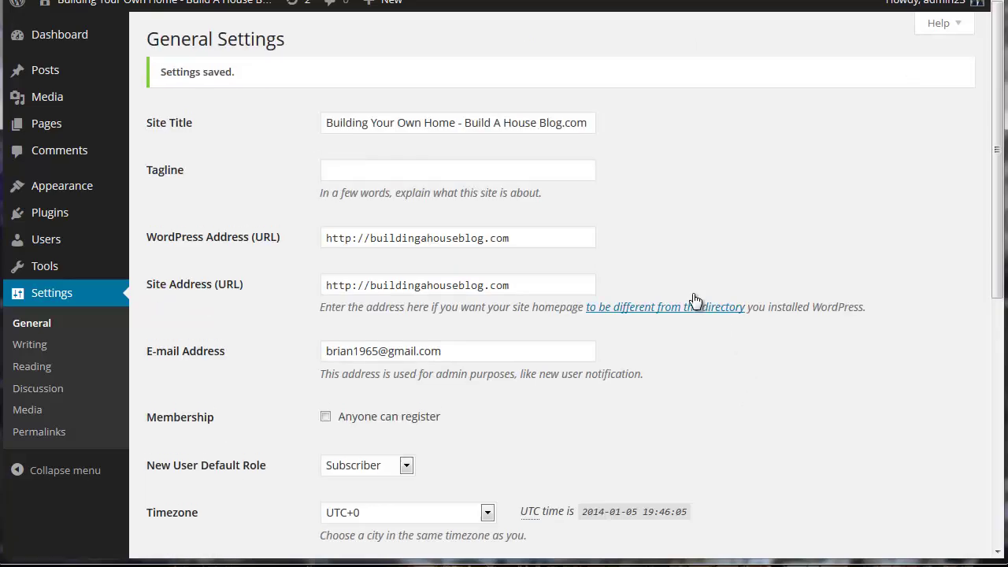
{"action": "left_click", "coordinate": [25, 347]}
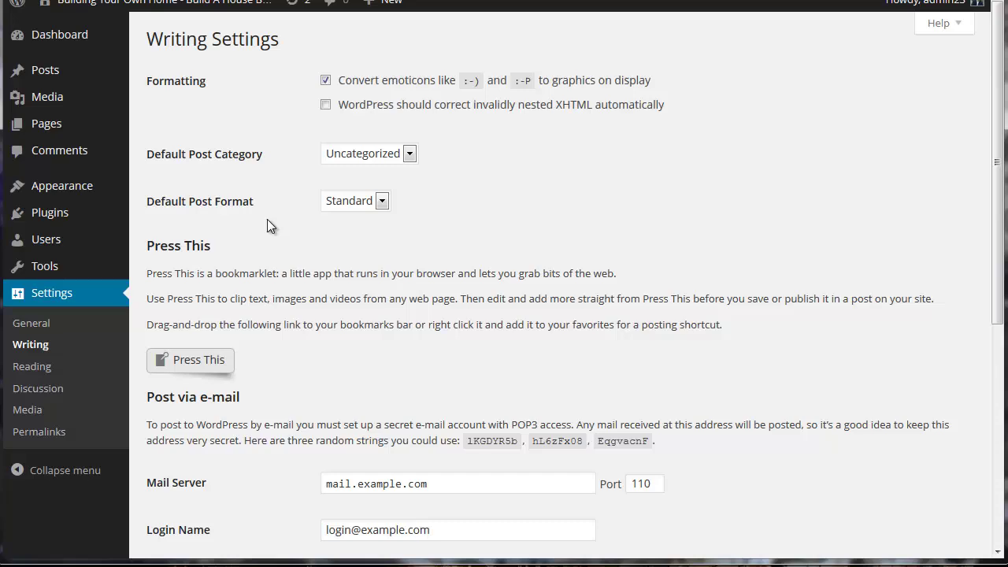
{"action": "scroll", "coordinate": [503, 224], "scroll_direction": "down", "scroll_amount": 5}
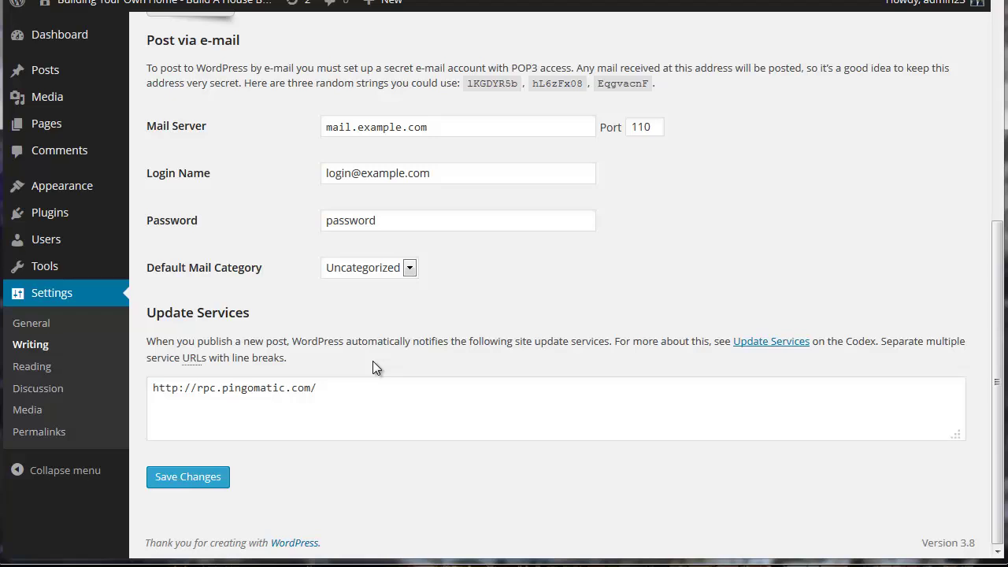
{"action": "left_click_drag", "start_coordinate": [328, 405], "coordinate": [165, 405]}
{"action": "left_click", "coordinate": [152, 401]}
{"action": "left_click_drag", "start_coordinate": [352, 385], "coordinate": [150, 393]}
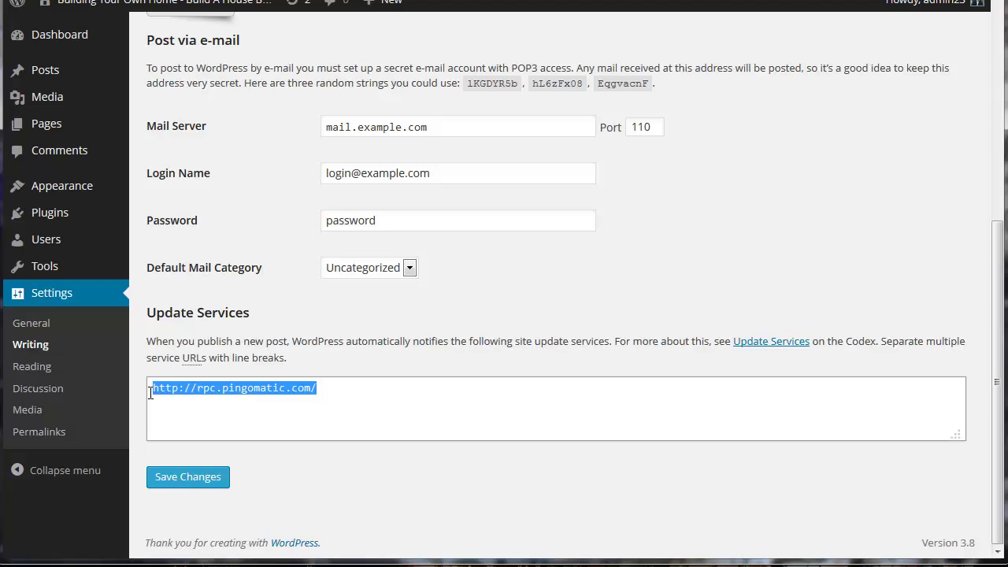
{"action": "key", "text": "BackSpace"}
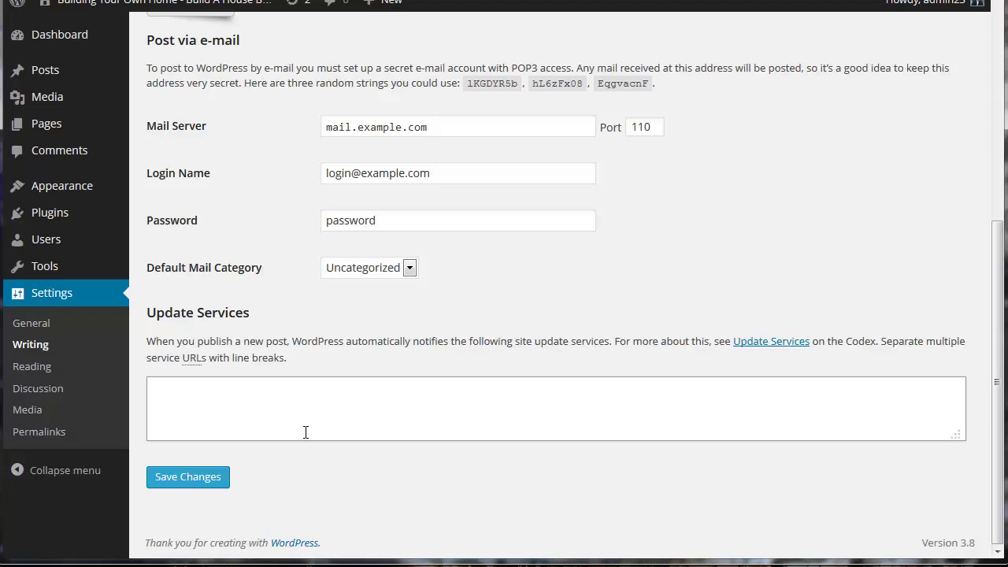
{"action": "left_click", "coordinate": [162, 482]}
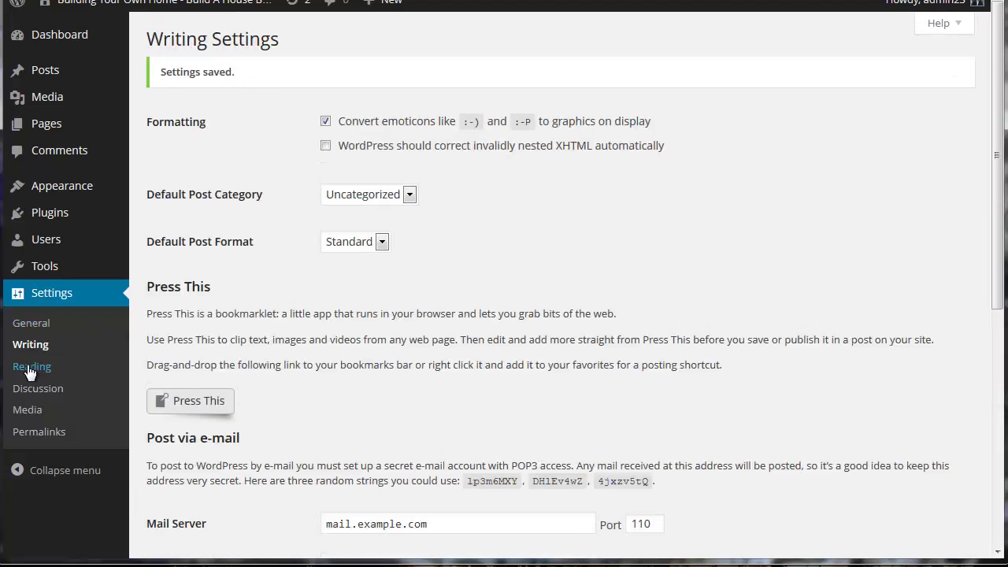
Save the Reading settings with articles in the feed shown as Summary.
{"action": "left_click", "coordinate": [31, 369]}
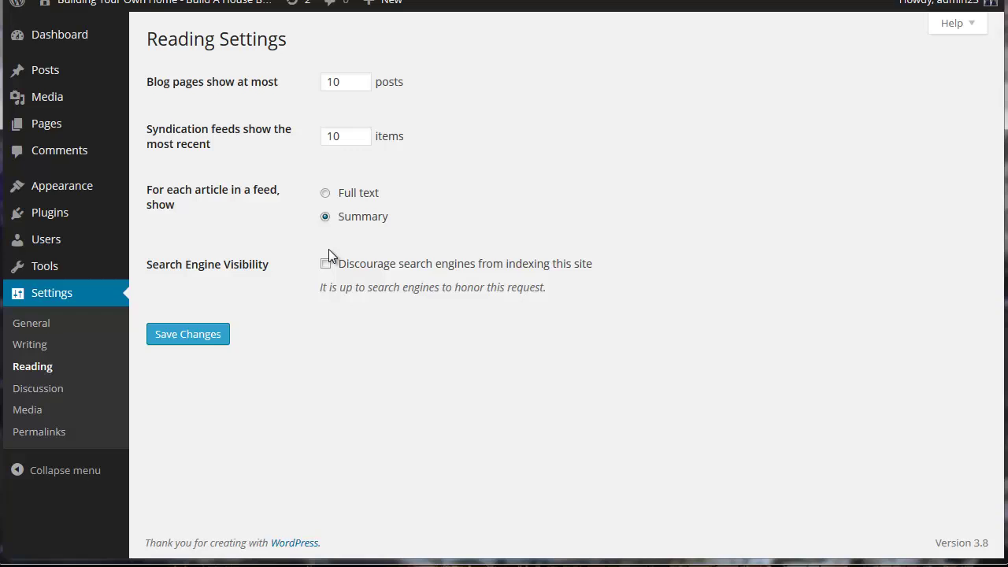
{"action": "left_click", "coordinate": [175, 339]}
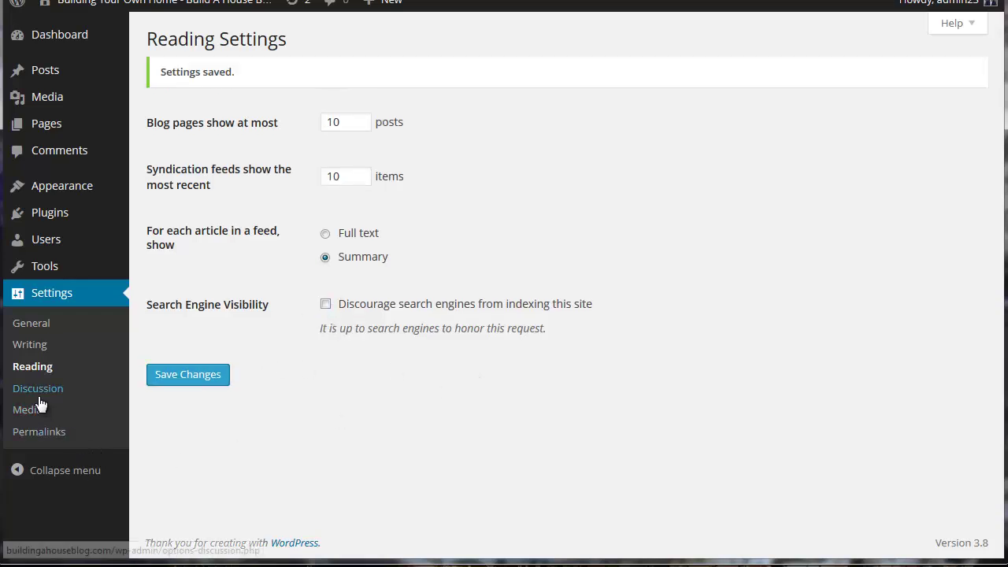
Review the Discussion and Media settings and save both with their default options.
{"action": "left_click", "coordinate": [12, 392]}
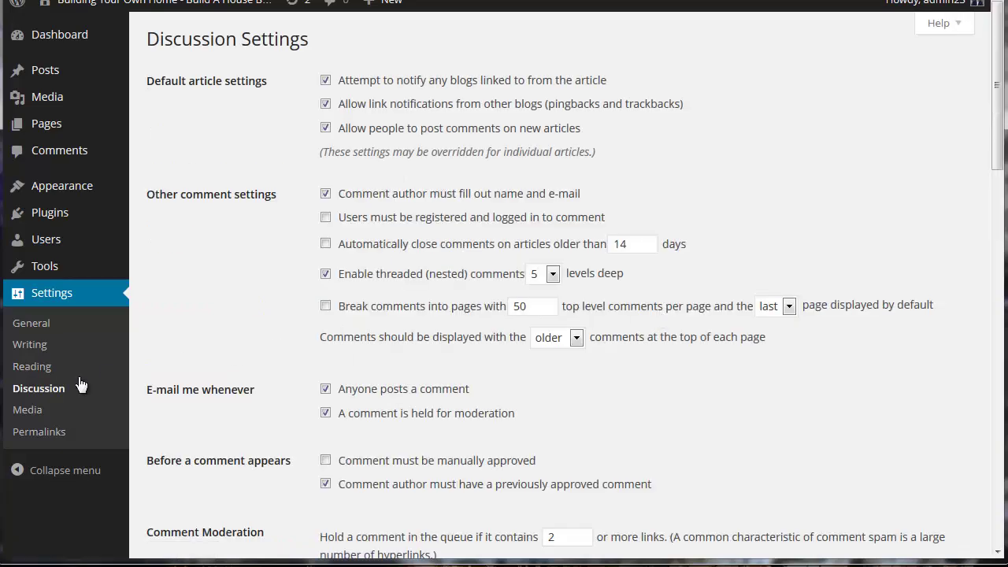
{"action": "scroll", "coordinate": [331, 236], "scroll_direction": "down", "scroll_amount": 15}
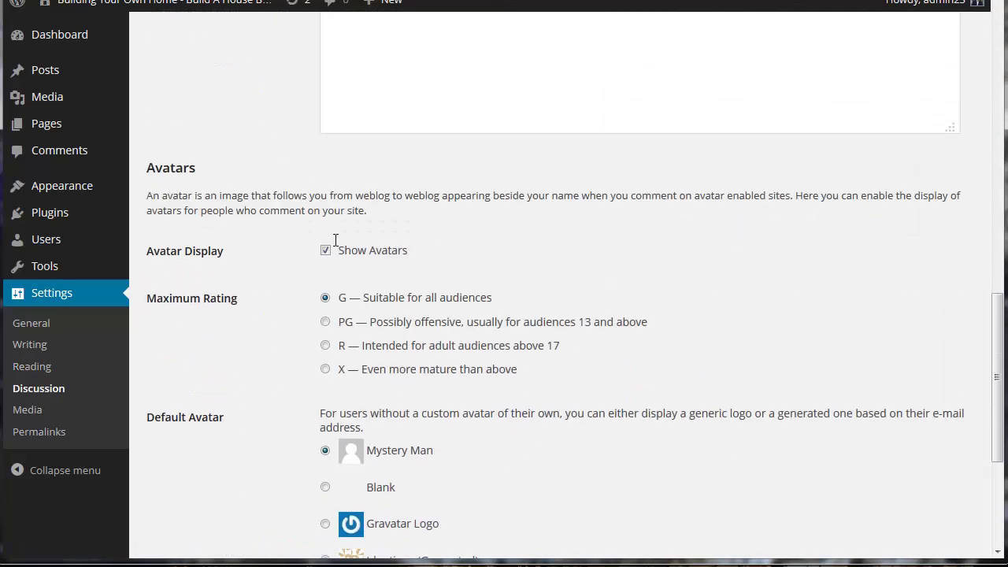
{"action": "scroll", "coordinate": [272, 260], "scroll_direction": "down", "scroll_amount": 2}
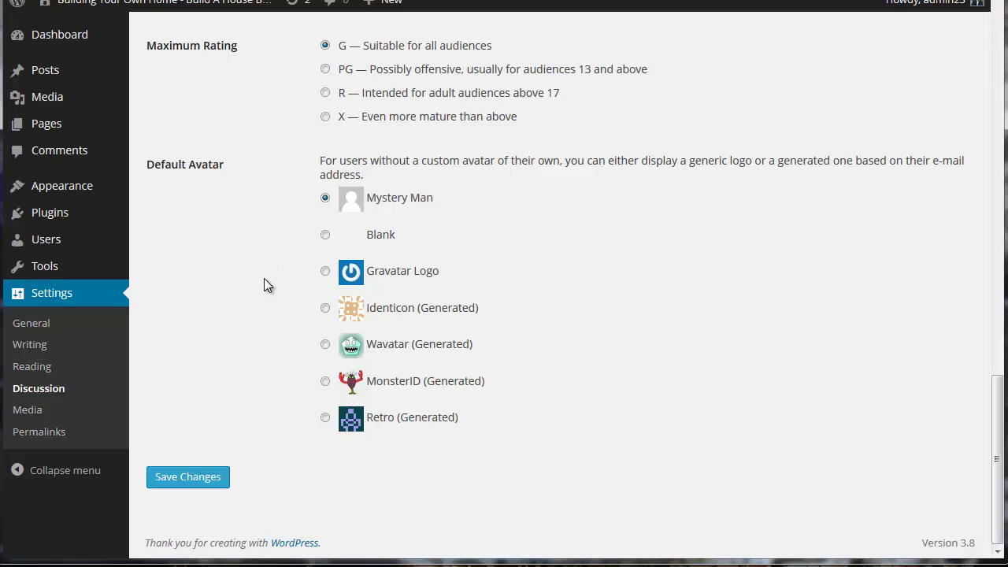
{"action": "left_click", "coordinate": [181, 481]}
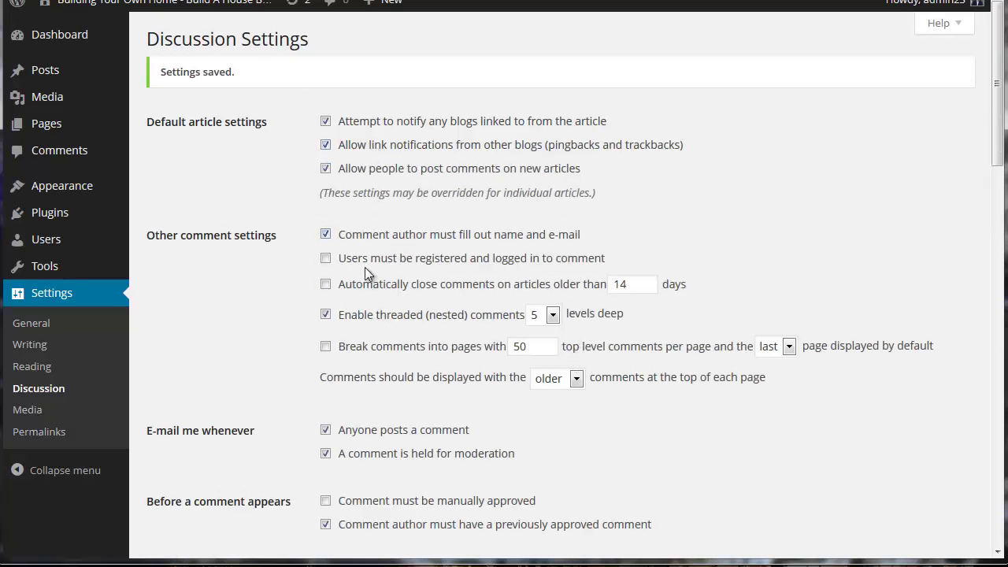
{"action": "scroll", "coordinate": [363, 267], "scroll_direction": "down", "scroll_amount": 1}
{"action": "scroll", "coordinate": [37, 405], "scroll_direction": "down", "scroll_amount": 1}
{"action": "left_click", "coordinate": [28, 409]}
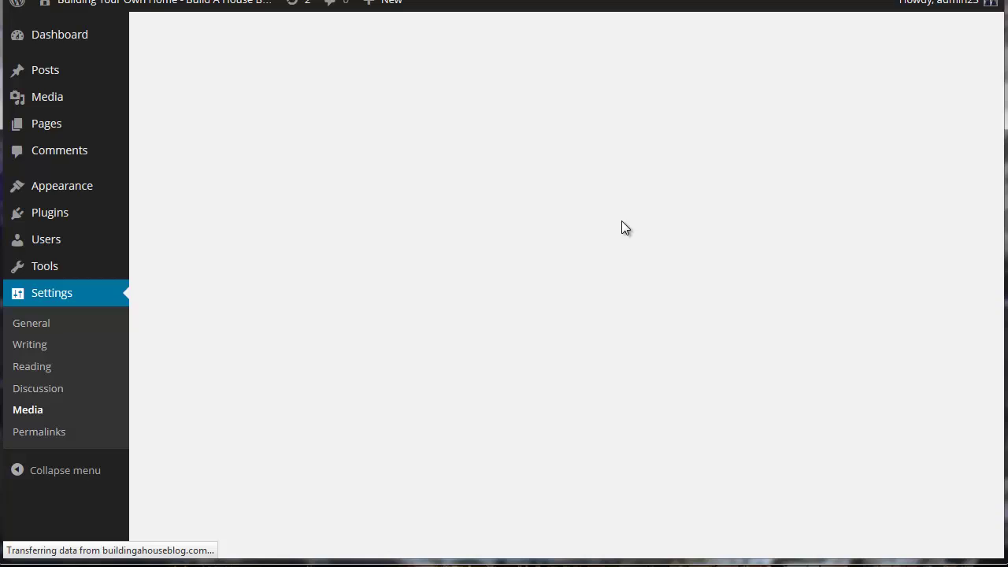
{"action": "left_click", "coordinate": [167, 388]}
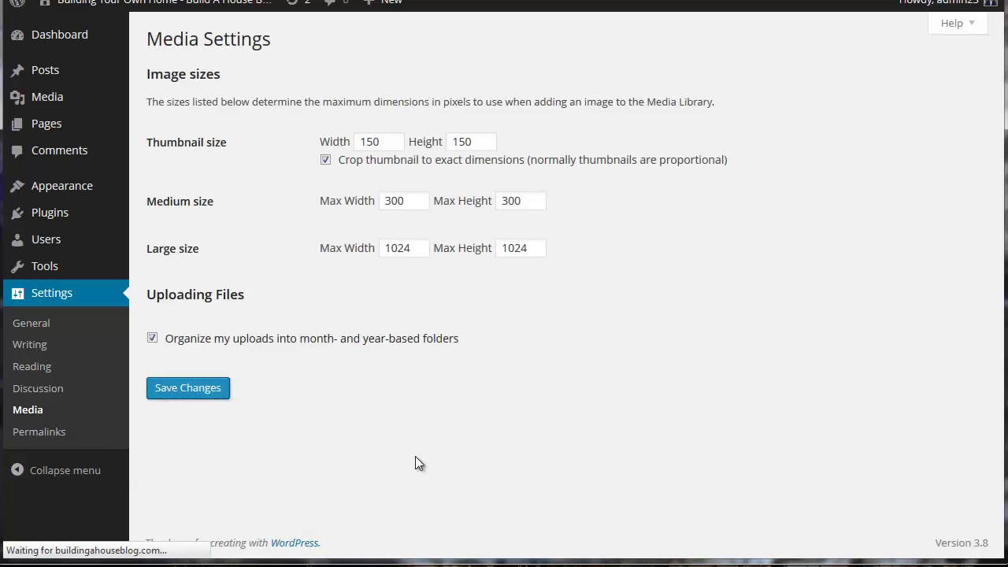
Set the permalink structure to Post name in the Permalink settings and save the changes.
{"action": "left_click", "coordinate": [49, 432]}
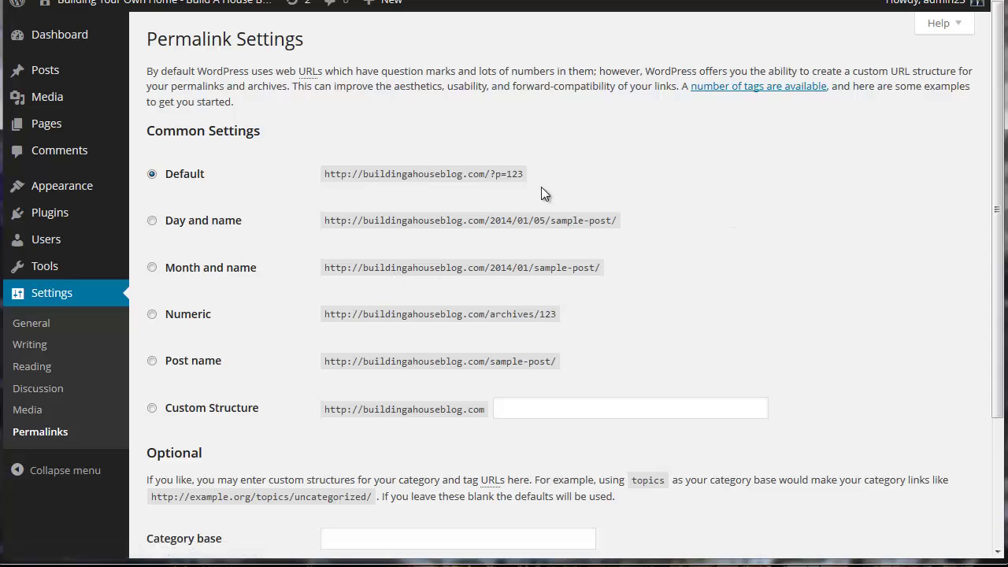
{"action": "left_click_drag", "start_coordinate": [537, 172], "coordinate": [367, 179]}
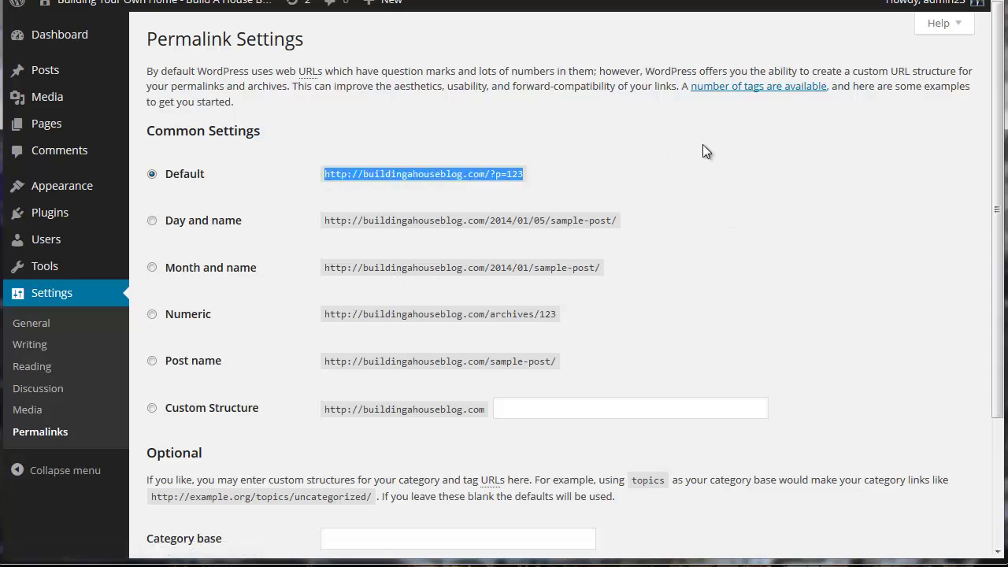
{"action": "left_click", "coordinate": [525, 192]}
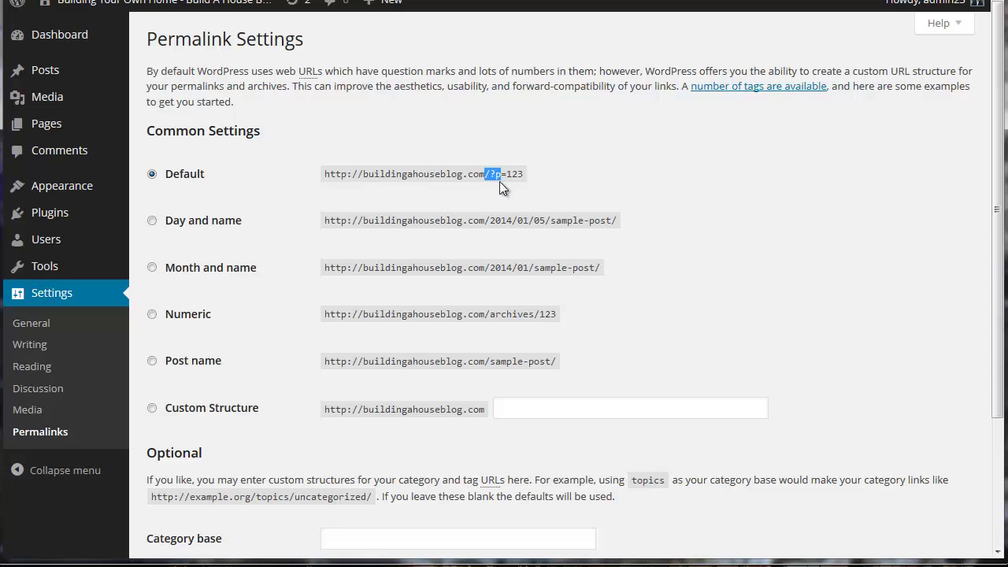
{"action": "left_click", "coordinate": [548, 165]}
{"action": "left_click", "coordinate": [152, 362]}
{"action": "scroll", "coordinate": [564, 351], "scroll_direction": "down", "scroll_amount": 3}
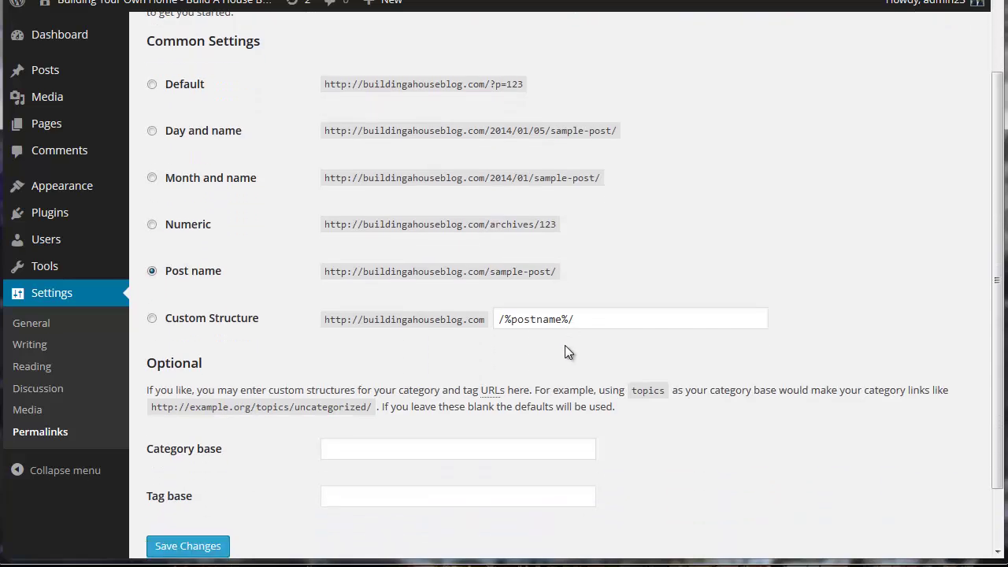
{"action": "scroll", "coordinate": [565, 356], "scroll_direction": "down", "scroll_amount": 1}
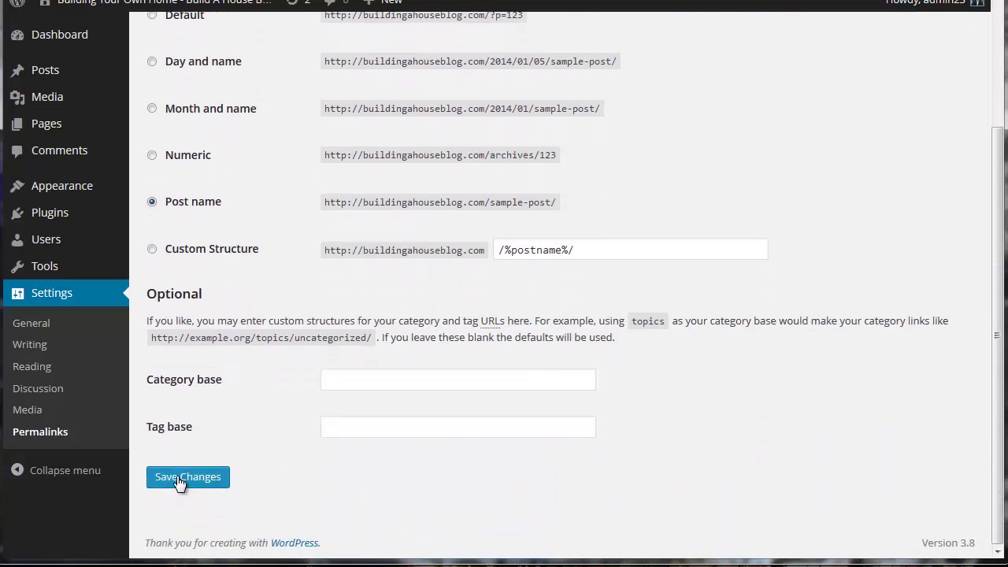
{"action": "left_click", "coordinate": [181, 483]}
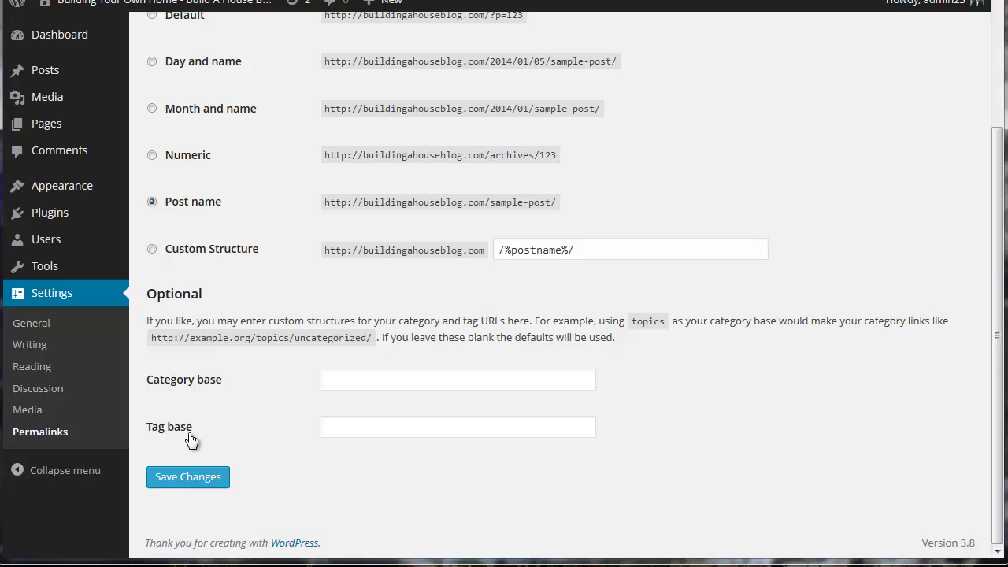
{"action": "left_click", "coordinate": [195, 483]}
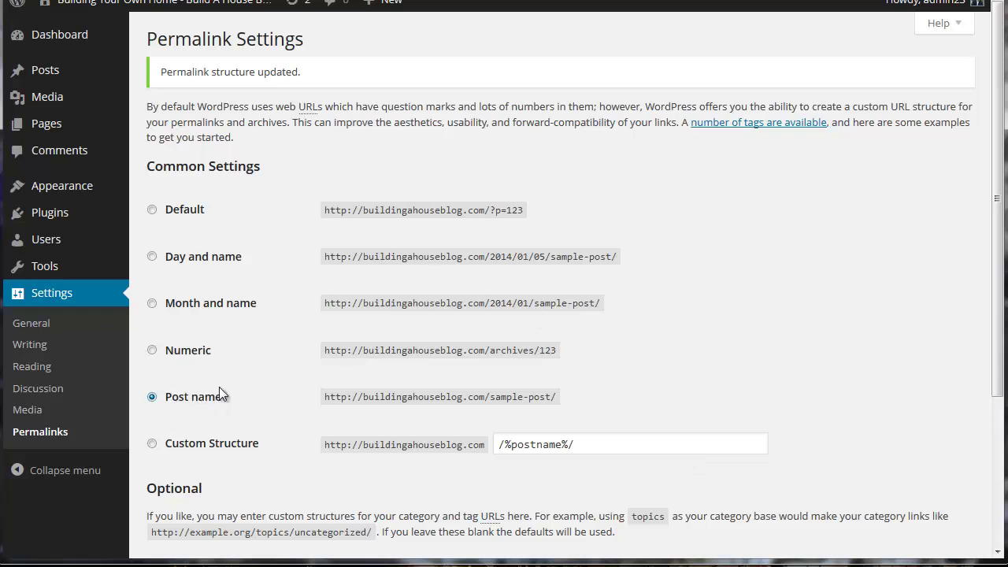
{"action": "scroll", "coordinate": [221, 394], "scroll_direction": "down", "scroll_amount": 3}
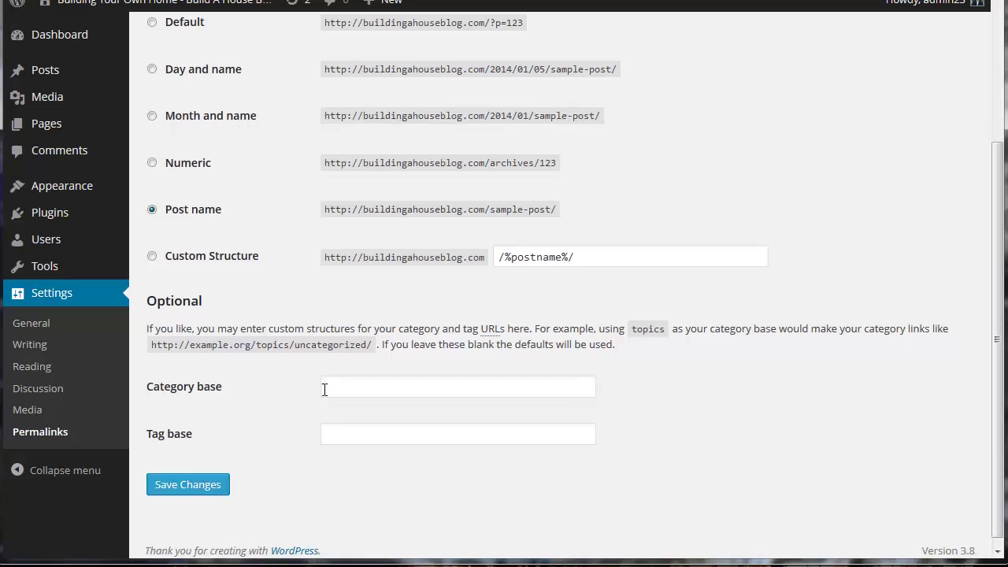
{"action": "scroll", "coordinate": [426, 241], "scroll_direction": "up", "scroll_amount": 3}
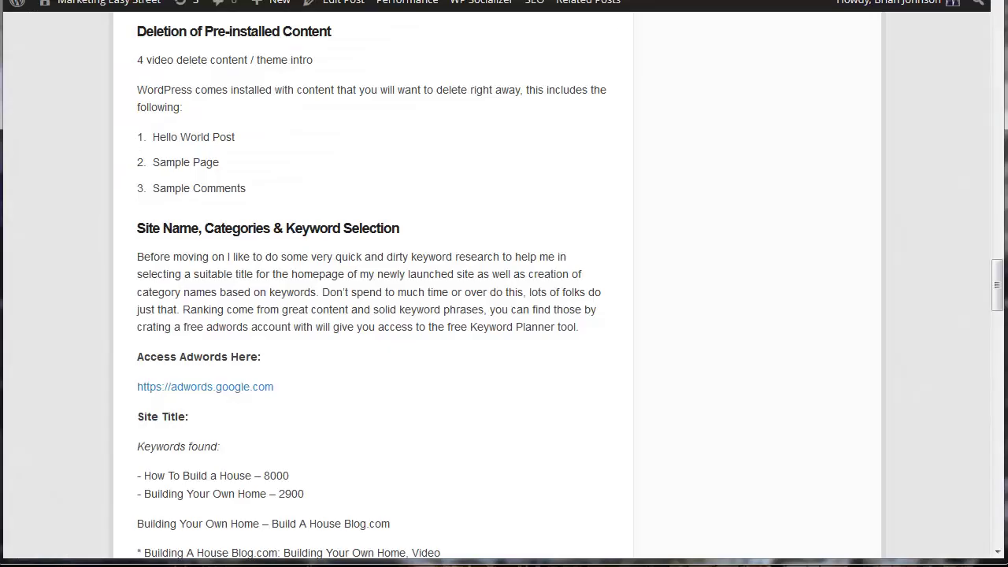
Switch to the Marketing Easy Street tutorial post and review its sections on deleting pre-installed content and selecting keywords.
{"action": "left_click_drag", "start_coordinate": [235, 138], "coordinate": [146, 137]}
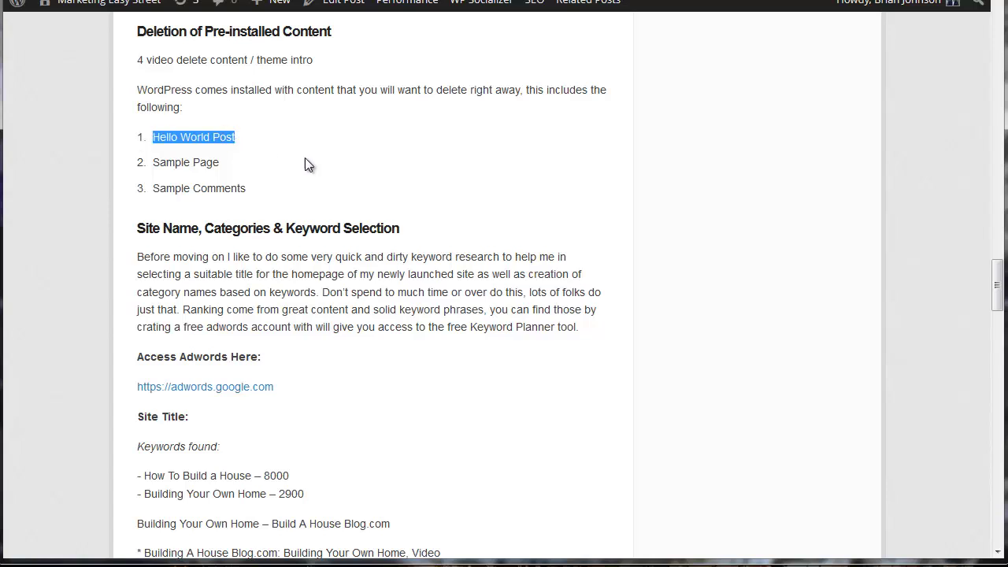
{"action": "scroll", "coordinate": [350, 193], "scroll_direction": "down", "scroll_amount": 2}
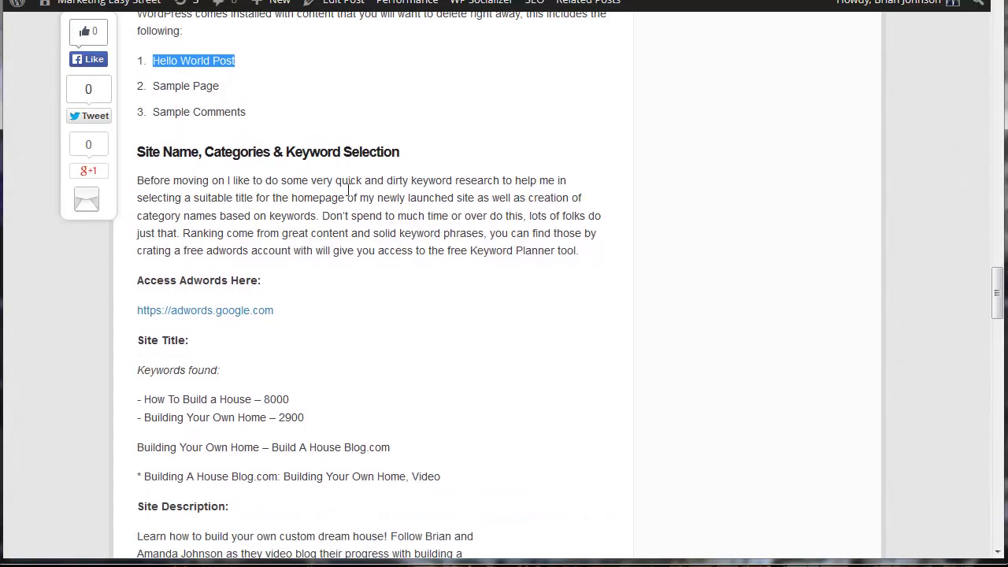
{"action": "left_click", "coordinate": [537, 291]}
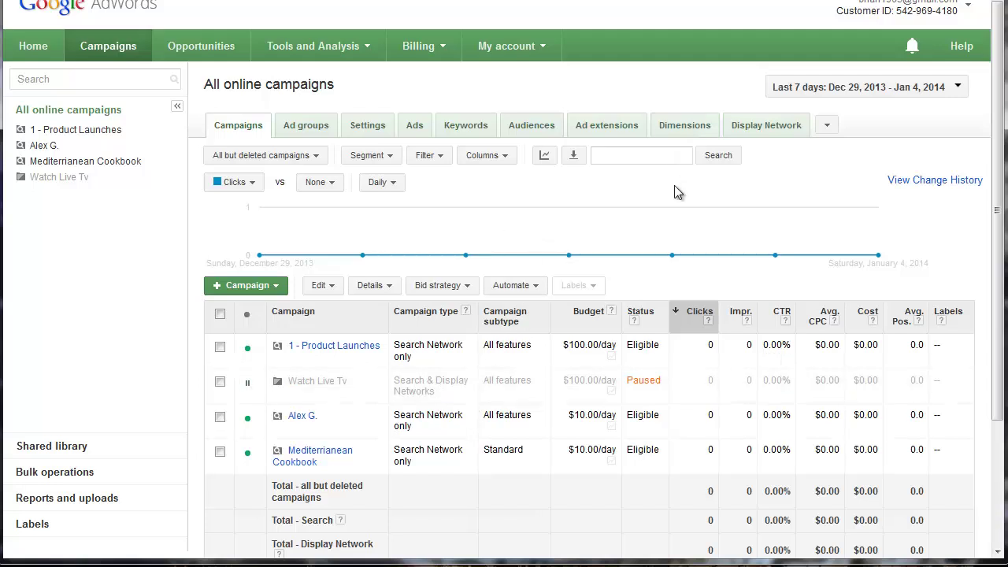
Search the Google AdWords Keyword Planner for ideas on "build a house, building a home" and browse the ad group ideas.
{"action": "left_click", "coordinate": [334, 54]}
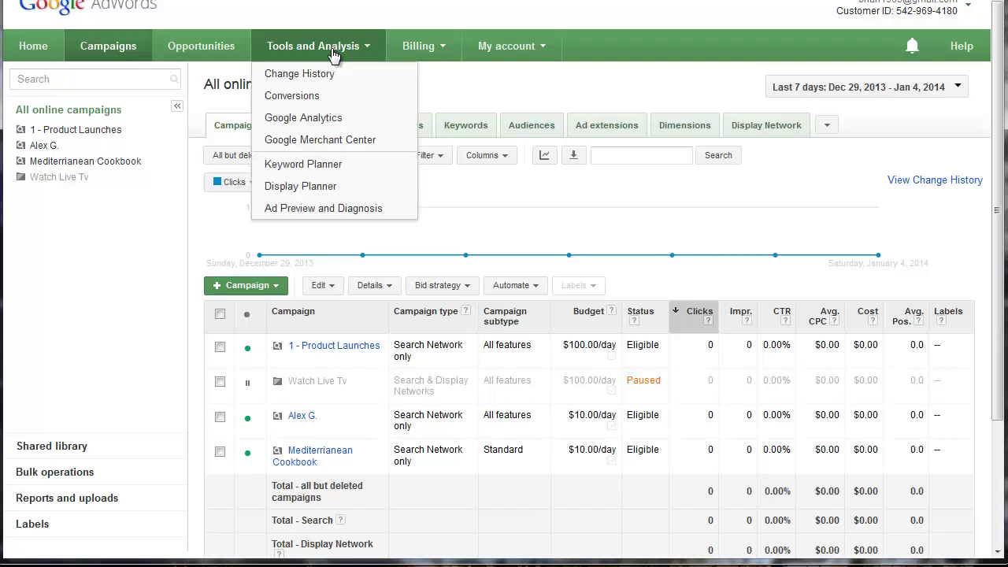
{"action": "left_click", "coordinate": [319, 169]}
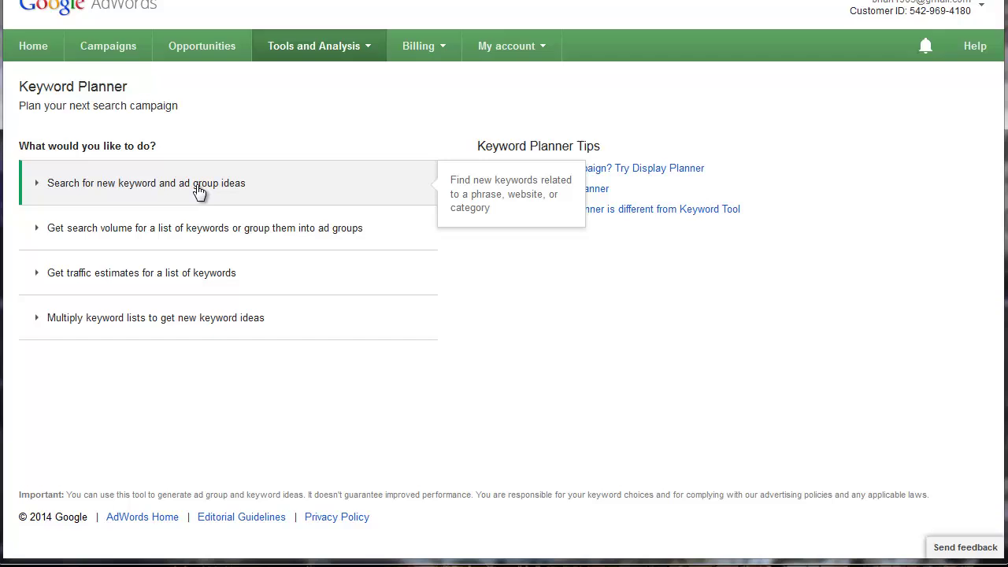
{"action": "left_click", "coordinate": [199, 191]}
{"action": "left_click", "coordinate": [266, 257]}
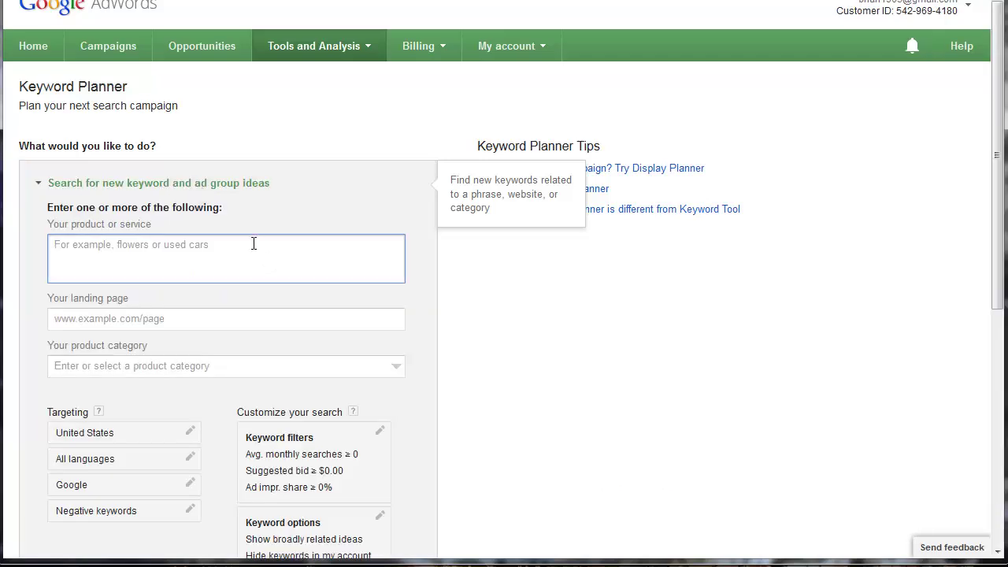
{"action": "type", "text": "build a h"}
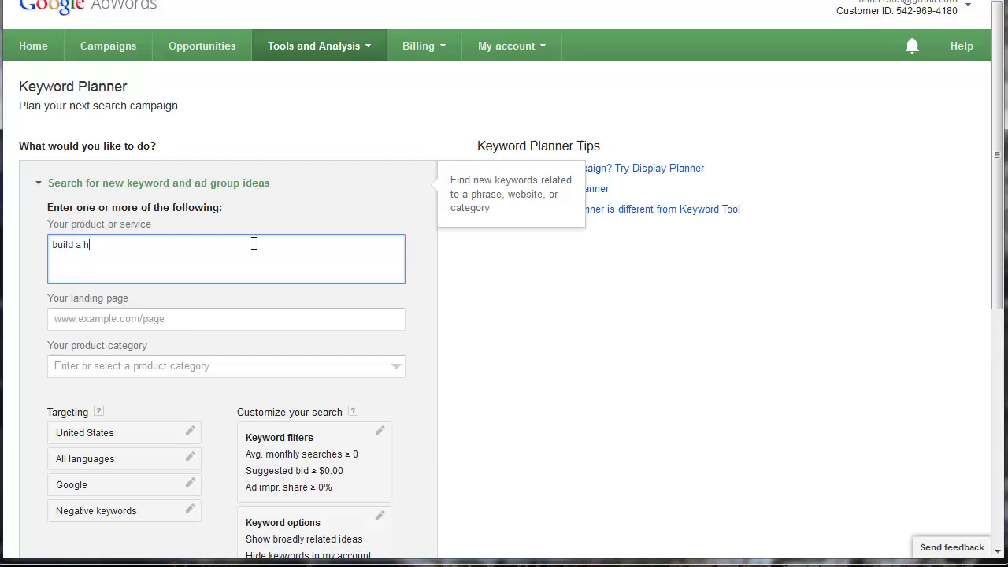
{"action": "type", "text": "ouse building a b"}
{"action": "key", "text": "BackSpace"}
{"action": "type", "text": "home"}
{"action": "scroll", "coordinate": [391, 394], "scroll_direction": "down", "scroll_amount": 5}
{"action": "left_click", "coordinate": [94, 313]}
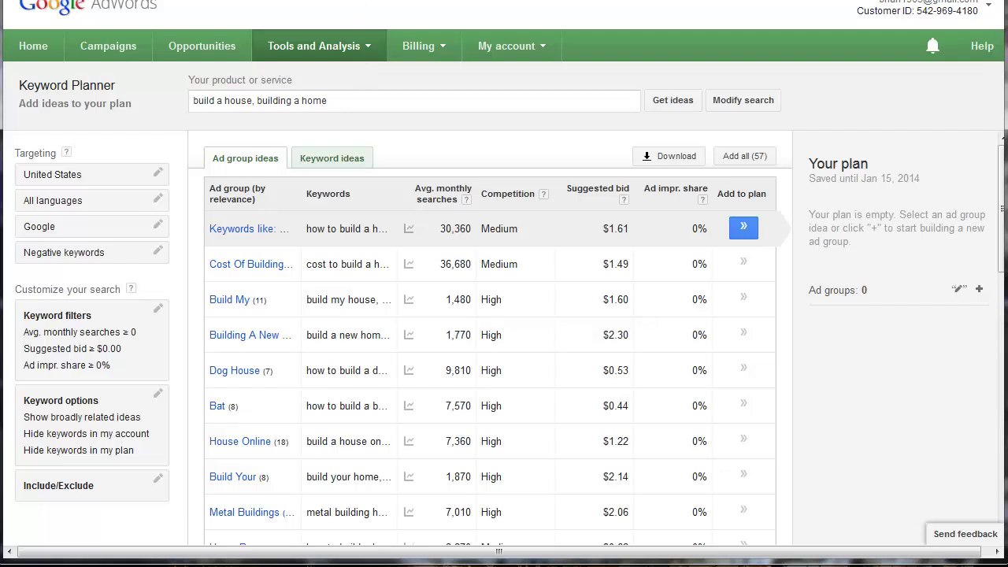
{"action": "scroll", "coordinate": [324, 370], "scroll_direction": "down", "scroll_amount": 3}
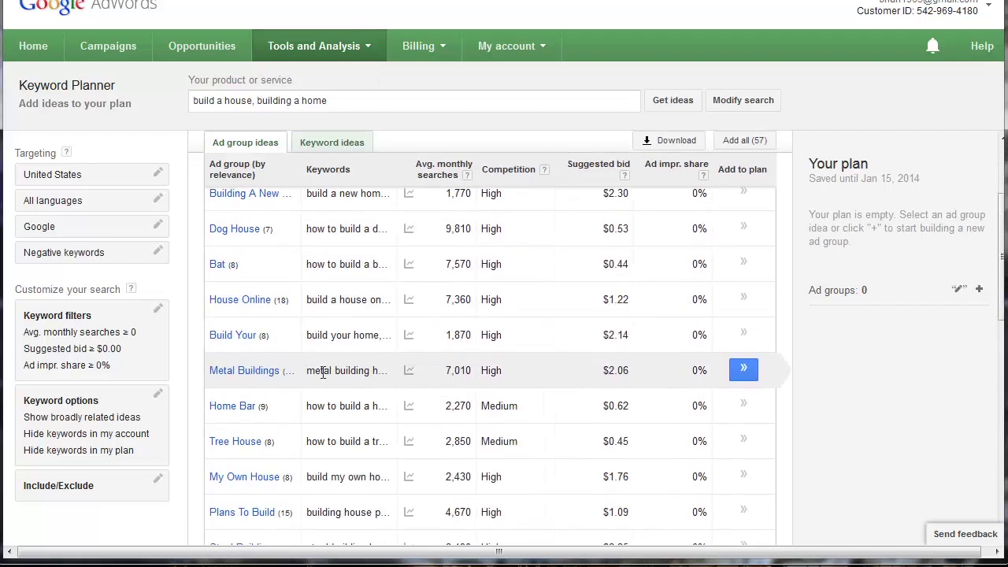
{"action": "scroll", "coordinate": [323, 373], "scroll_direction": "down", "scroll_amount": 1}
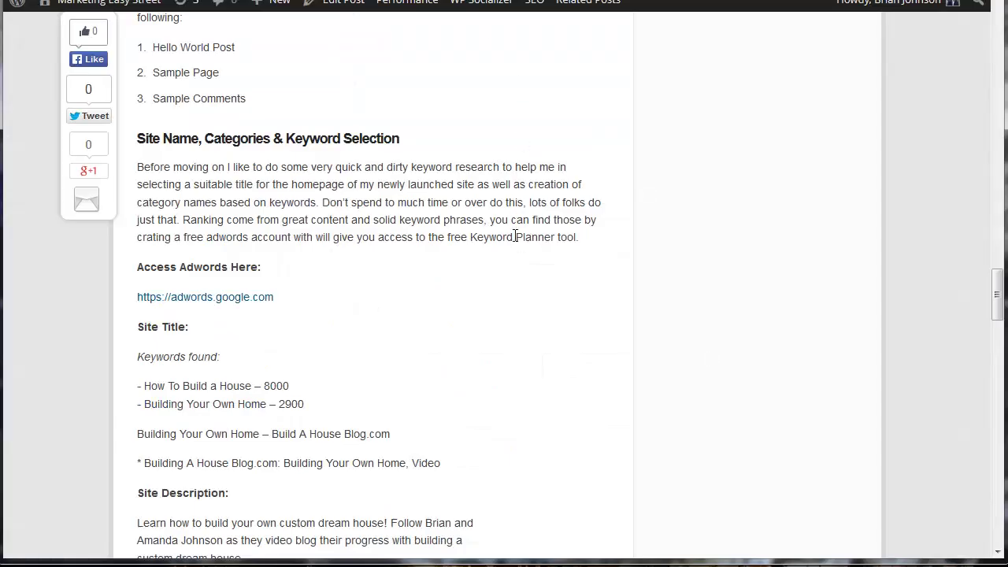
Review the tutorial post's keywords and site title suggestions, and highlight the title "Building A House Blog.com: Building Your Own Home, Video".
{"action": "scroll", "coordinate": [515, 243], "scroll_direction": "down", "scroll_amount": 4}
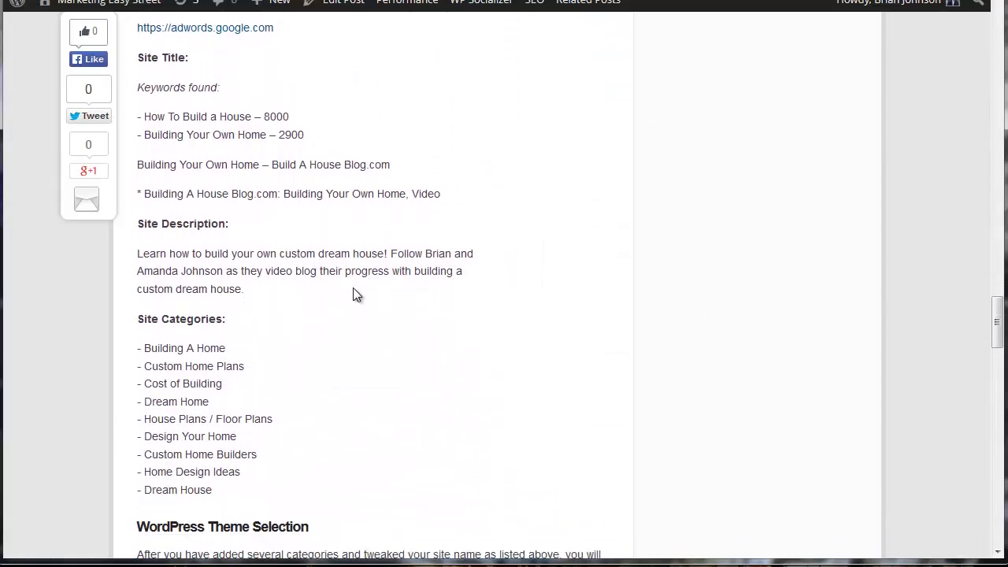
{"action": "left_click_drag", "start_coordinate": [459, 197], "coordinate": [147, 202]}
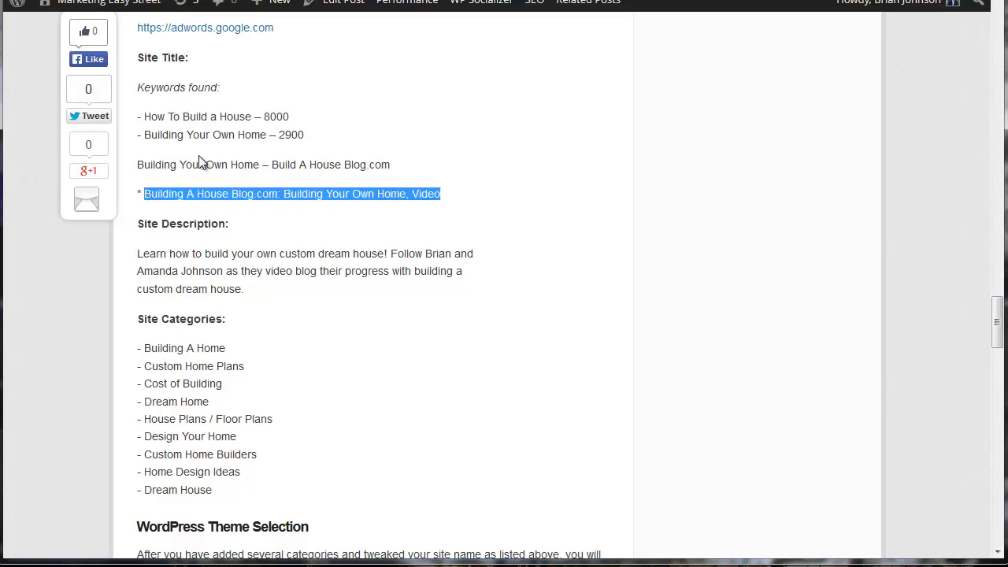
{"action": "left_click", "coordinate": [317, 144]}
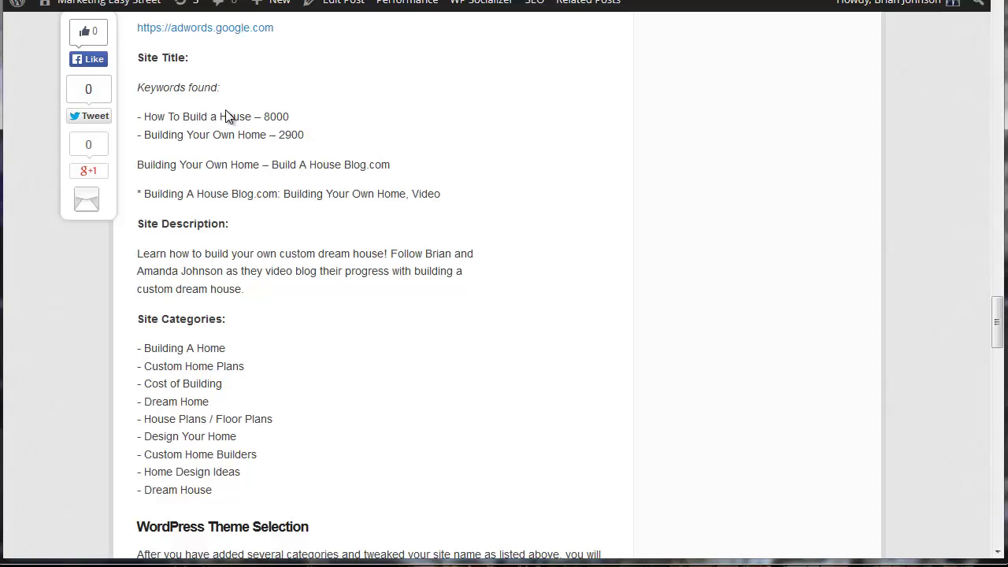
{"action": "left_click_drag", "start_coordinate": [148, 115], "coordinate": [254, 118]}
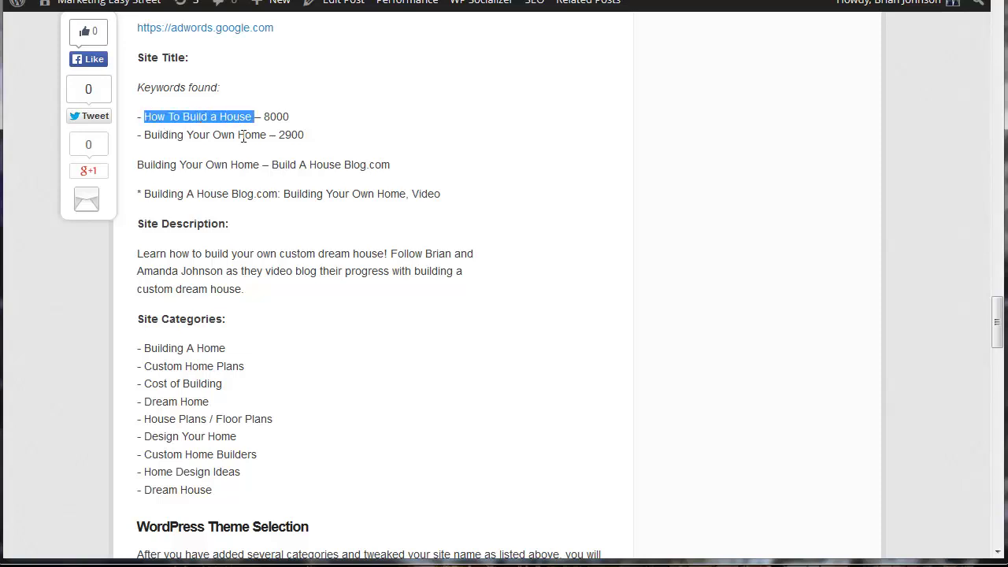
{"action": "left_click", "coordinate": [233, 154]}
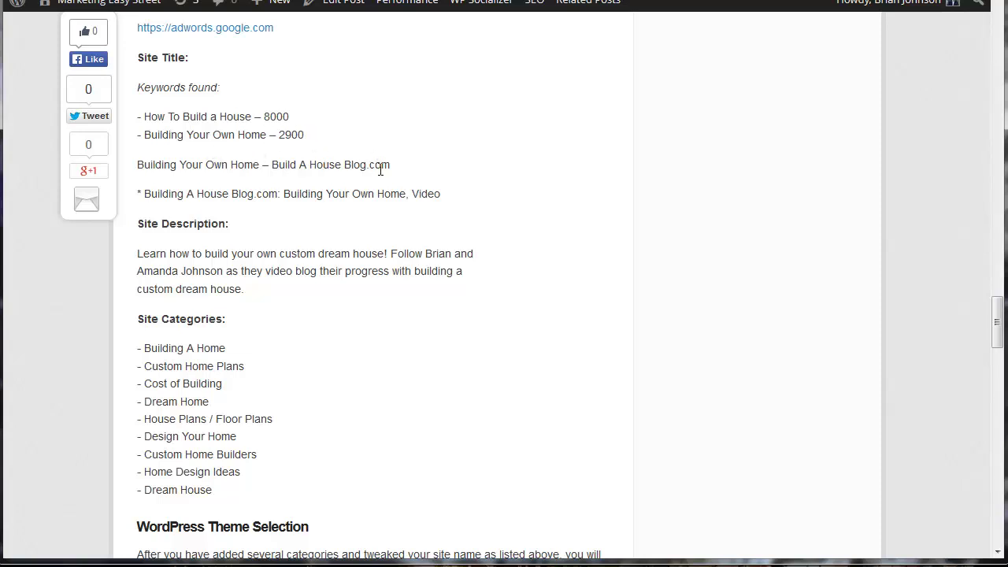
{"action": "left_click_drag", "start_coordinate": [440, 194], "coordinate": [145, 194]}
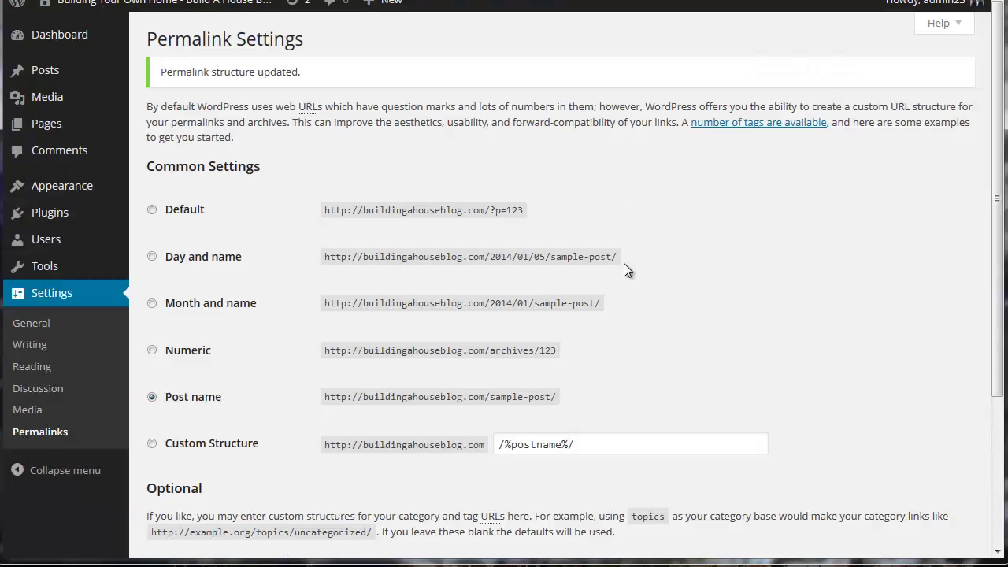
Open the General settings of the new site and compare its Site Title with the title suggestions in the tutorial post.
{"action": "scroll", "coordinate": [624, 263], "scroll_direction": "down", "scroll_amount": 3}
{"action": "scroll", "coordinate": [623, 268], "scroll_direction": "up", "scroll_amount": 3}
{"action": "left_click", "coordinate": [40, 33]}
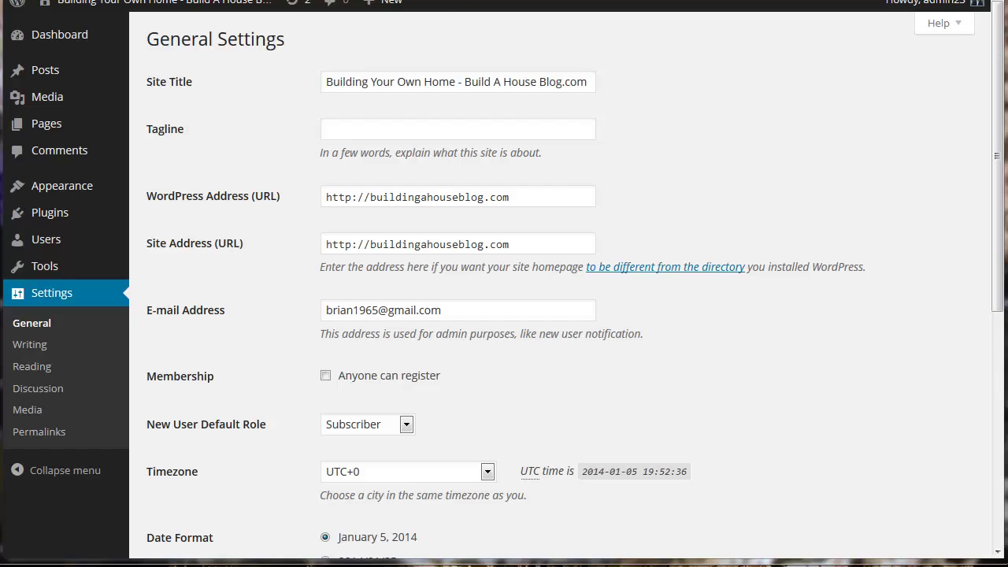
{"action": "left_click", "coordinate": [507, 2]}
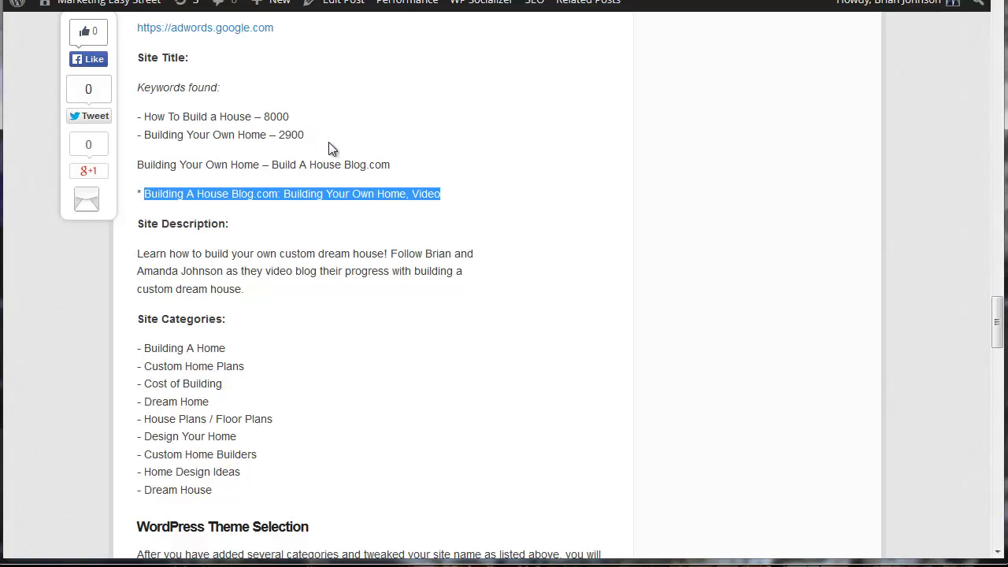
Review the Site Categories list in the tutorial post and copy the category name "Building A Home".
{"action": "left_click_drag", "start_coordinate": [215, 490], "coordinate": [130, 348]}
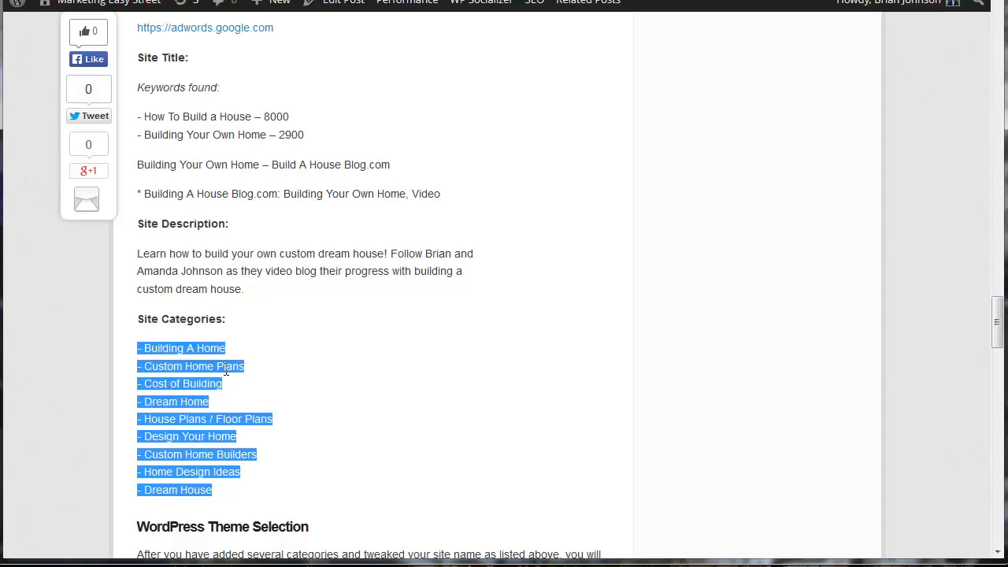
{"action": "left_click", "coordinate": [279, 334]}
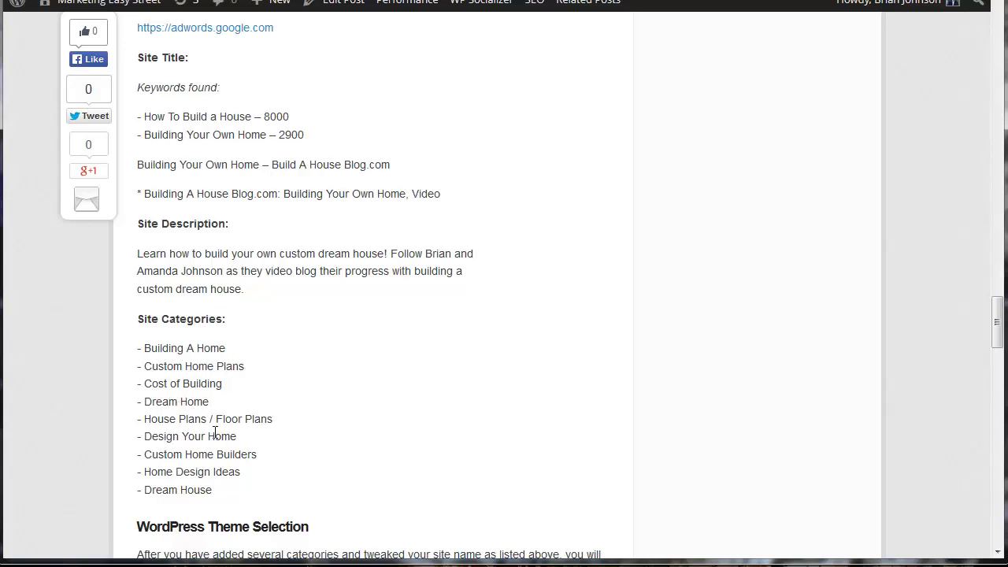
{"action": "left_click_drag", "start_coordinate": [203, 355], "coordinate": [146, 349]}
{"action": "left_click", "coordinate": [149, 349]}
{"action": "left_click_drag", "start_coordinate": [227, 356], "coordinate": [147, 359]}
{"action": "key", "text": "ctrl+c"}
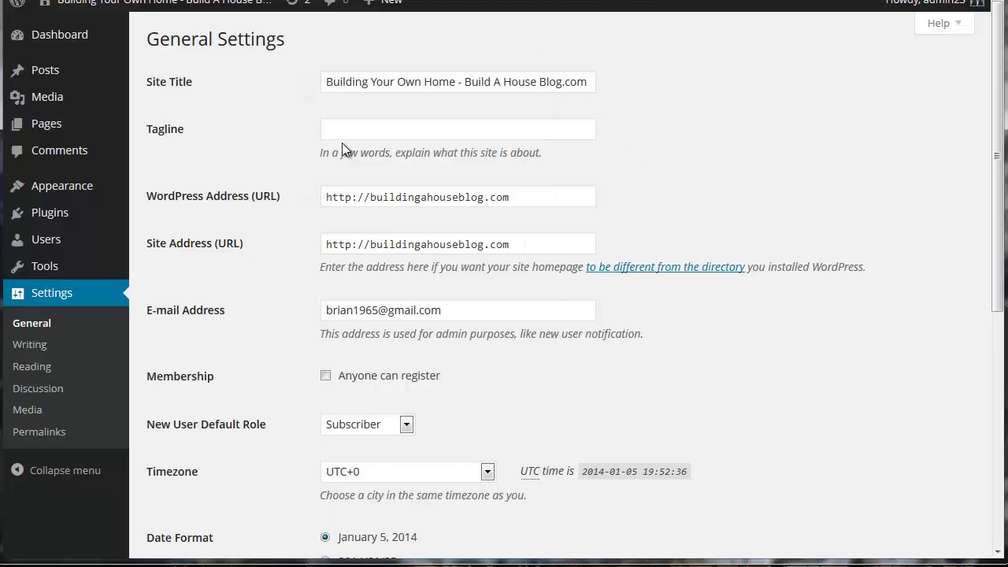
Open the Uncategorized post category of the new site for editing and change its name to "Building A Home".
{"action": "left_click", "coordinate": [67, 37]}
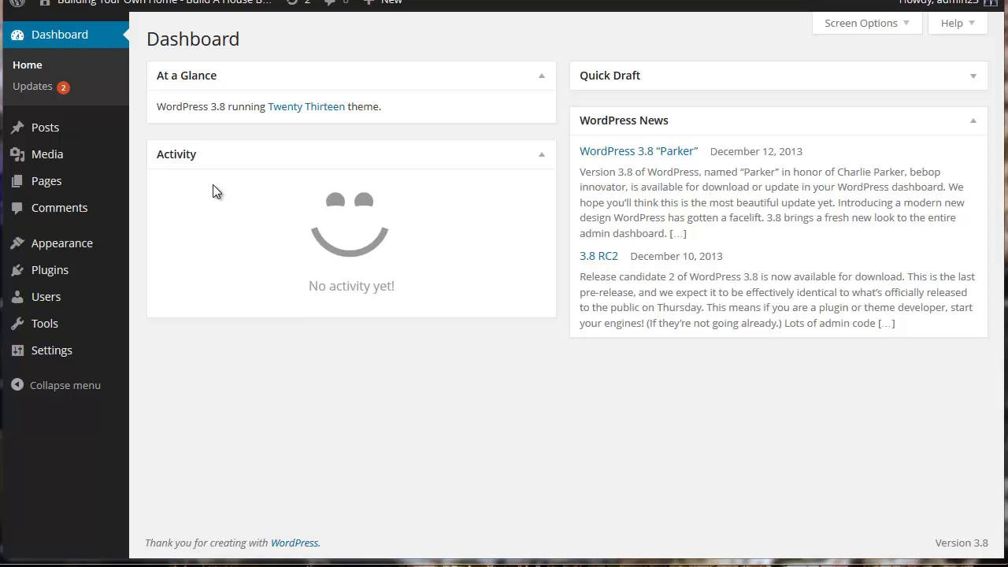
{"action": "mouse_move", "coordinate": [45, 146]}
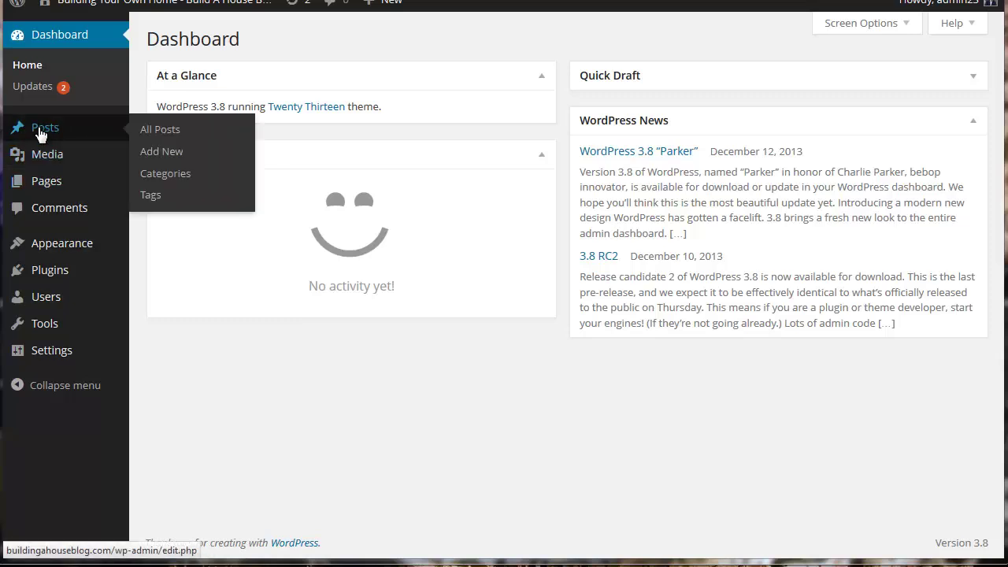
{"action": "left_click", "coordinate": [161, 180]}
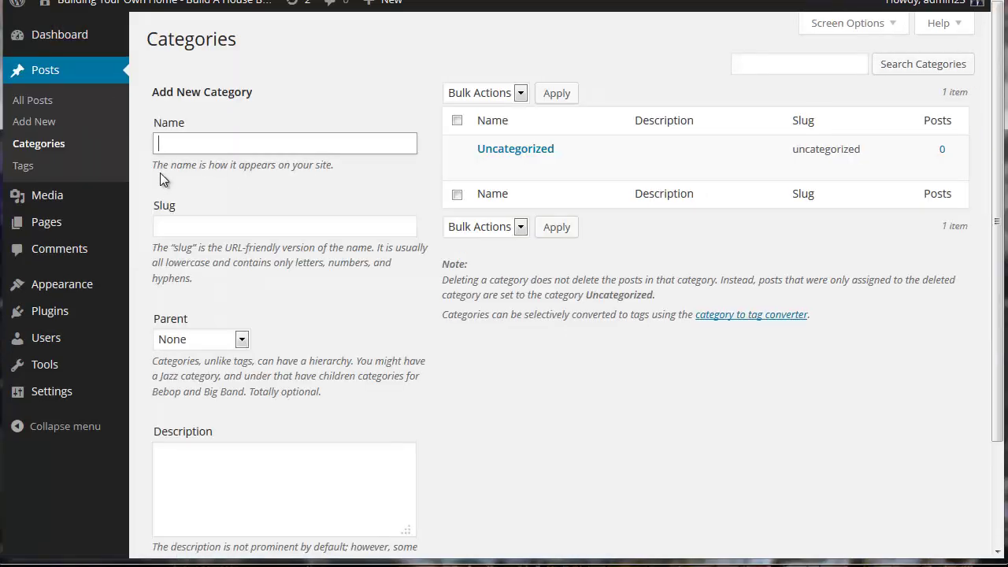
{"action": "mouse_move", "coordinate": [538, 162]}
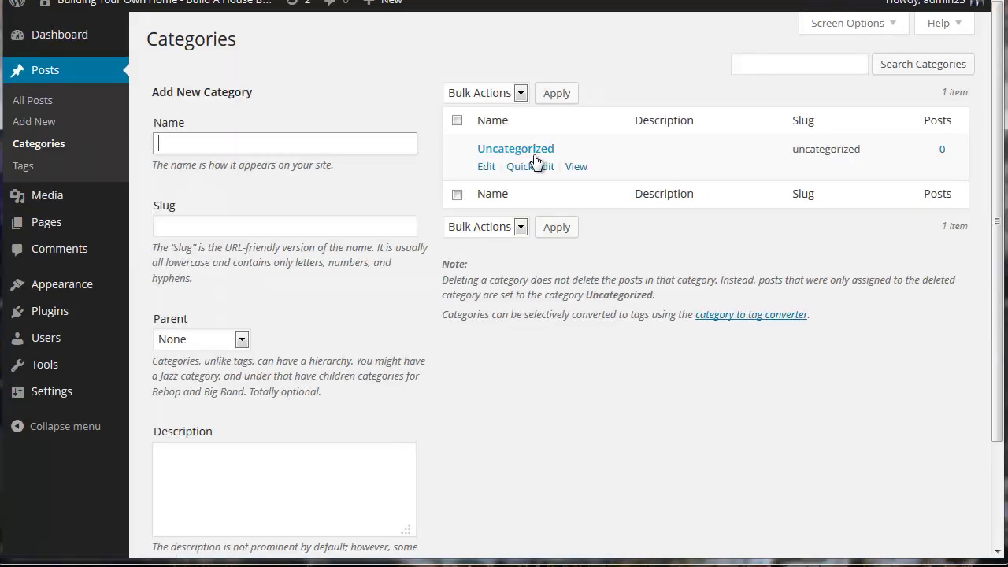
{"action": "left_click", "coordinate": [485, 168]}
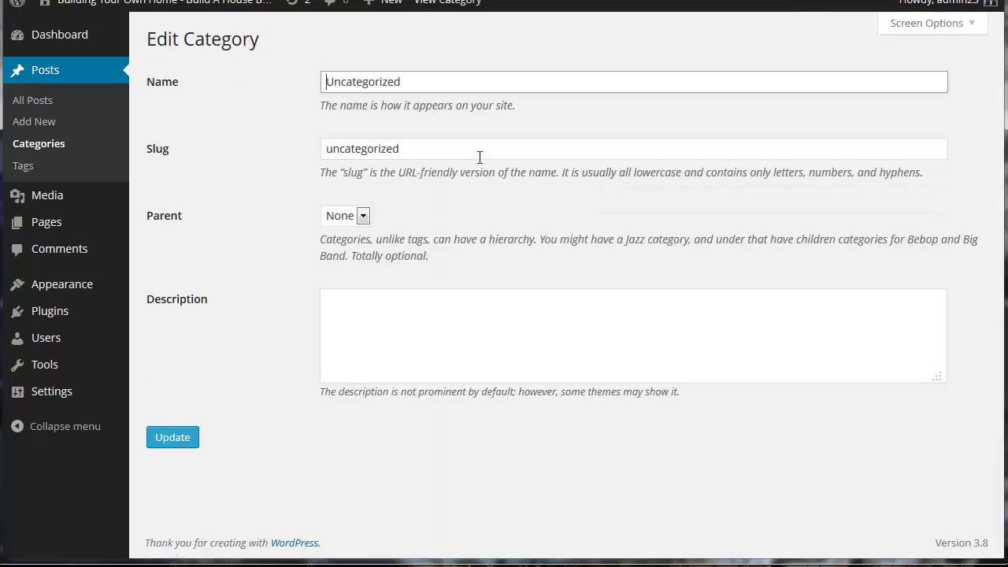
{"action": "left_click_drag", "start_coordinate": [448, 77], "coordinate": [248, 94]}
{"action": "type", "text": "Building A Home"}
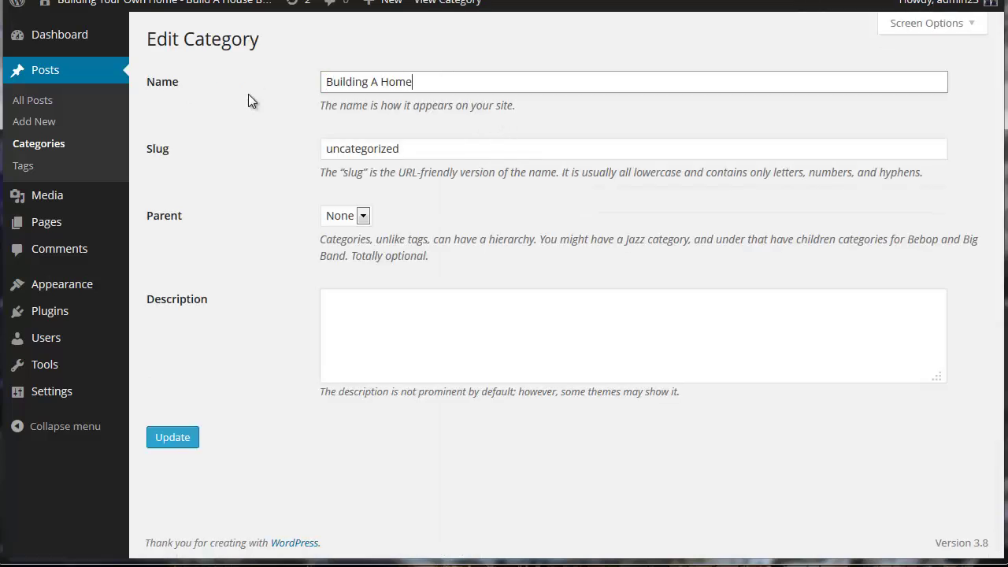
Replace the category's slug with "Building A Home" and update the category.
{"action": "left_click_drag", "start_coordinate": [410, 144], "coordinate": [258, 159]}
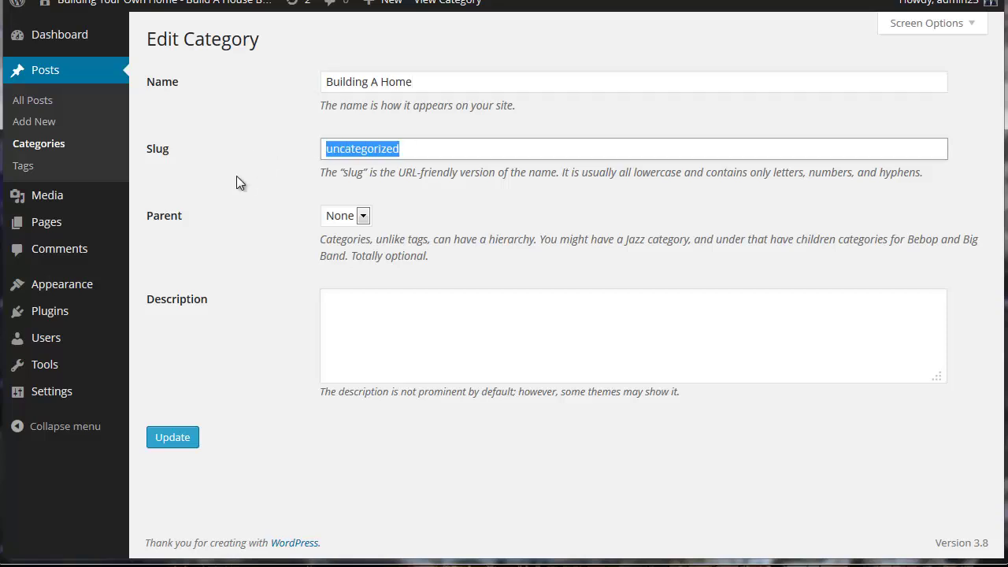
{"action": "key", "text": "BackSpace"}
{"action": "key", "text": "ctrl+v"}
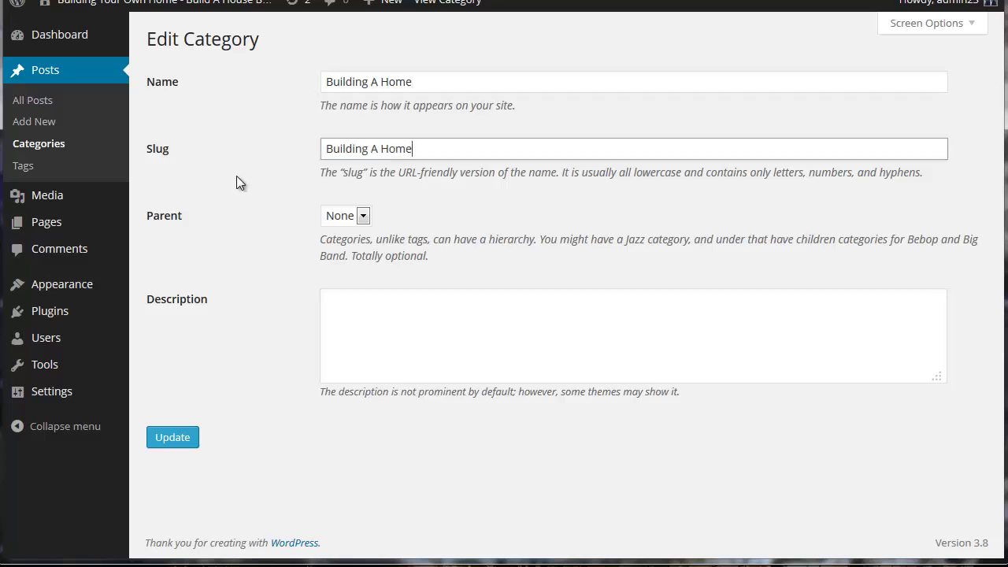
{"action": "left_click", "coordinate": [172, 439]}
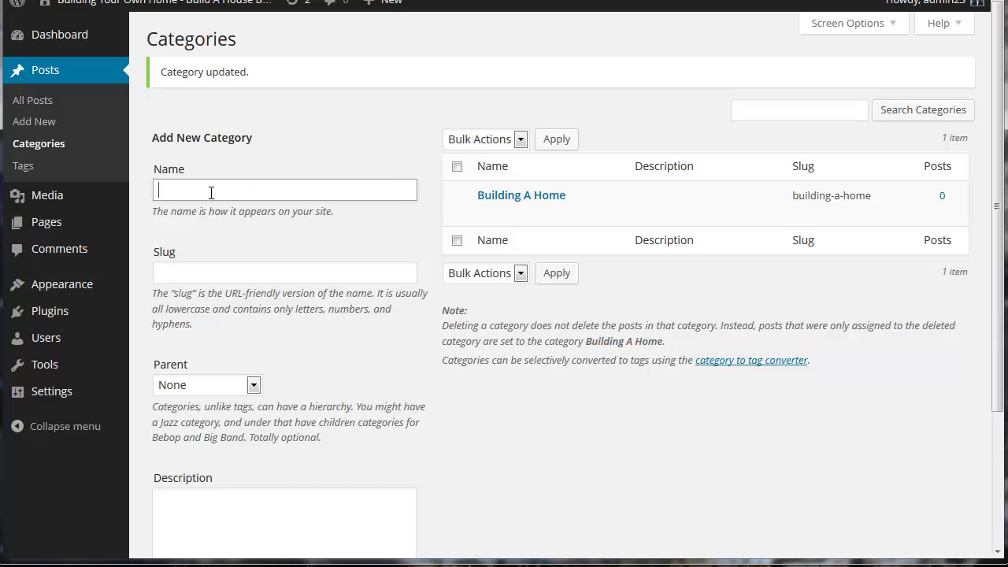
Copy "Custom Home Plans" from the tutorial post's category list and add it as a new category with the slug left blank.
{"action": "key", "text": "ctrl+Tab"}
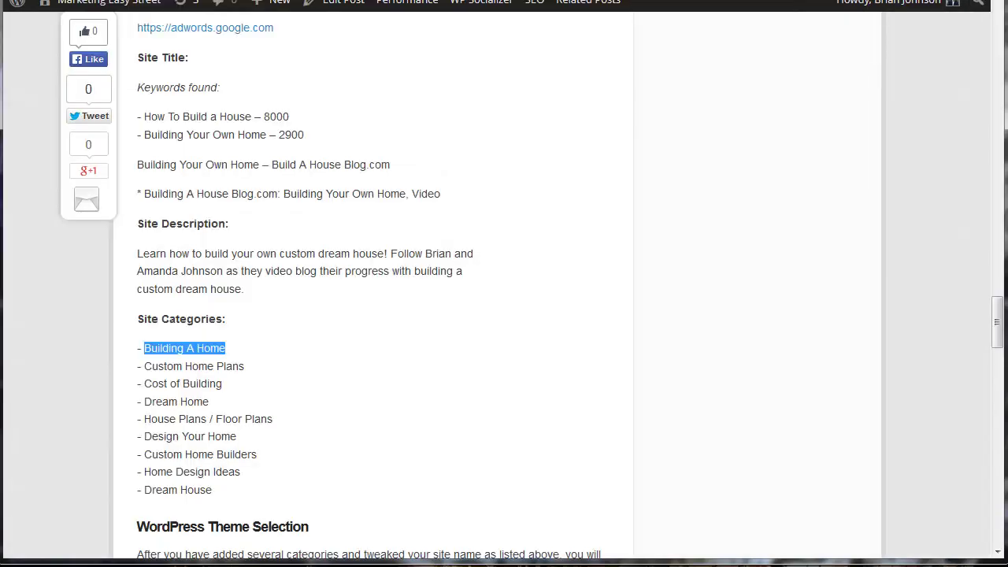
{"action": "left_click_drag", "start_coordinate": [245, 367], "coordinate": [141, 367]}
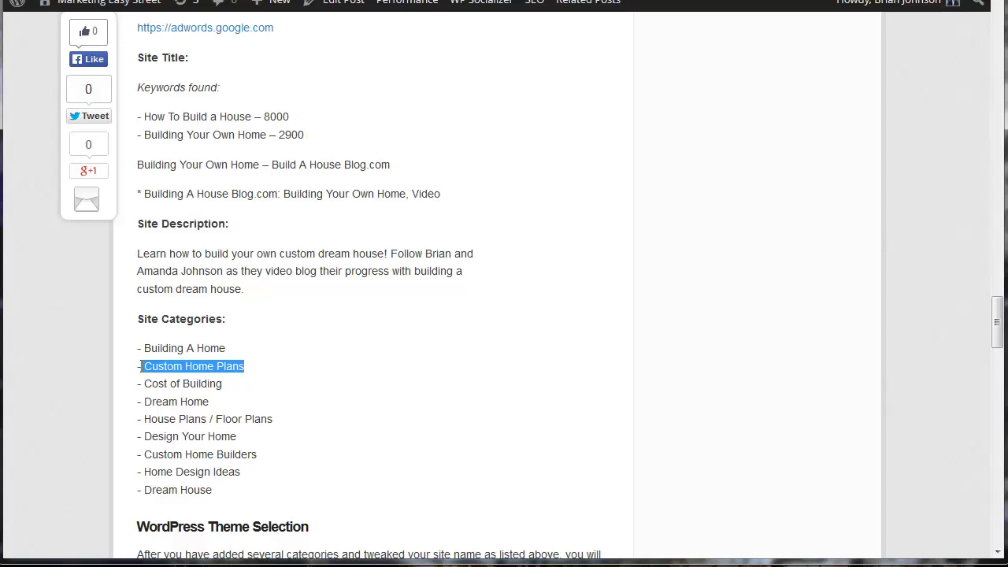
{"action": "left_click", "coordinate": [231, 381]}
{"action": "left_click_drag", "start_coordinate": [255, 368], "coordinate": [147, 366]}
{"action": "key", "text": "ctrl+c"}
{"action": "key", "text": "ctrl+Tab"}
{"action": "key", "text": "ctrl+v"}
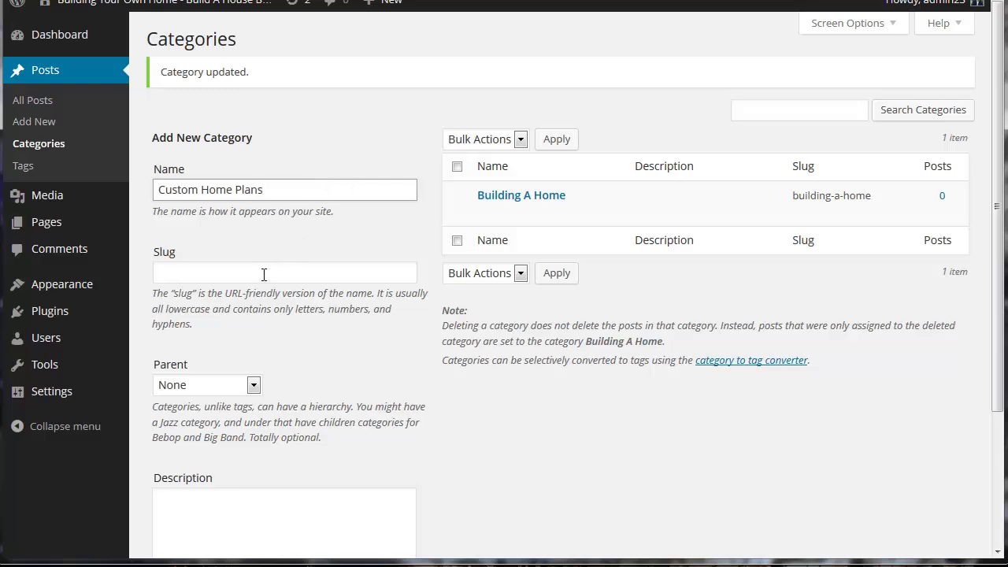
{"action": "scroll", "coordinate": [364, 410], "scroll_direction": "down", "scroll_amount": 3}
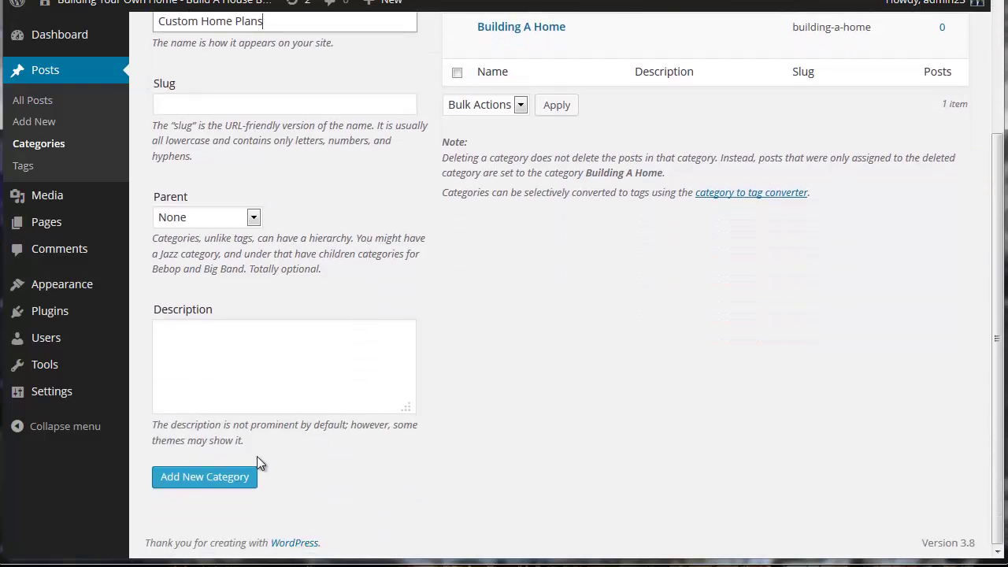
{"action": "left_click", "coordinate": [220, 484]}
{"action": "scroll", "coordinate": [642, 174], "scroll_direction": "up", "scroll_amount": 3}
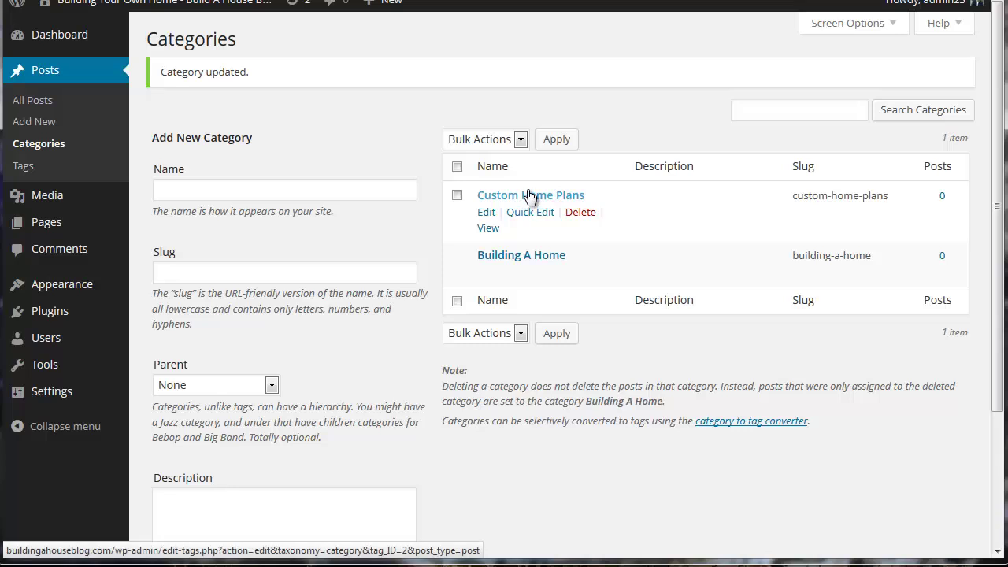
Inspect the slug in the Custom Home Plans category's edit form and return to the category list.
{"action": "left_click", "coordinate": [486, 213]}
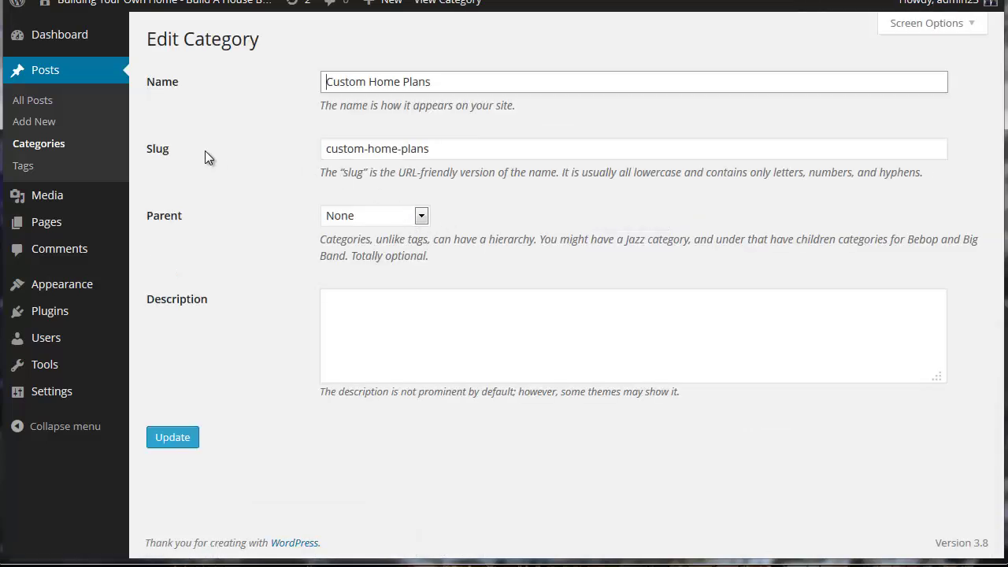
{"action": "left_click_drag", "start_coordinate": [204, 157], "coordinate": [133, 160]}
{"action": "left_click", "coordinate": [515, 150]}
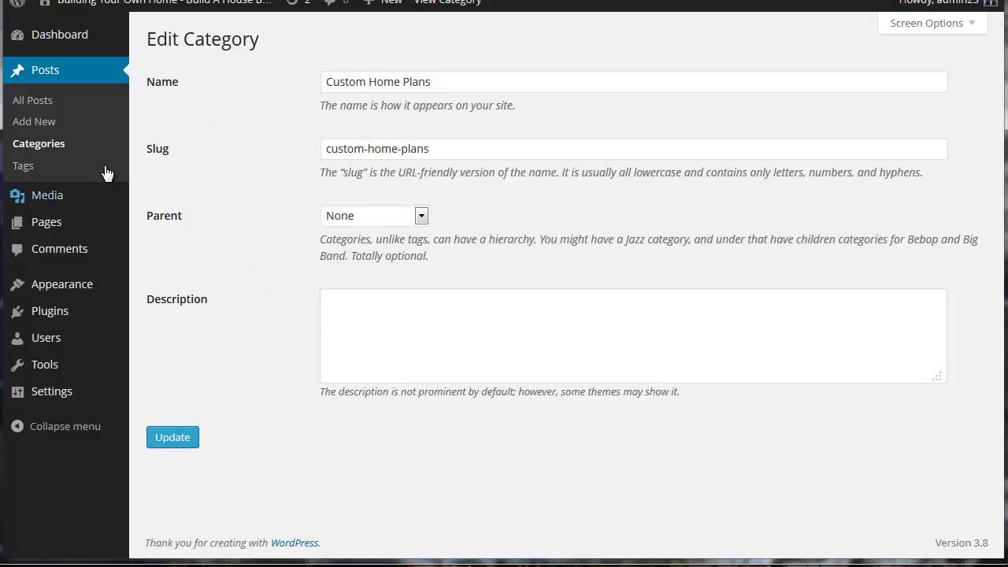
{"action": "left_click", "coordinate": [36, 146]}
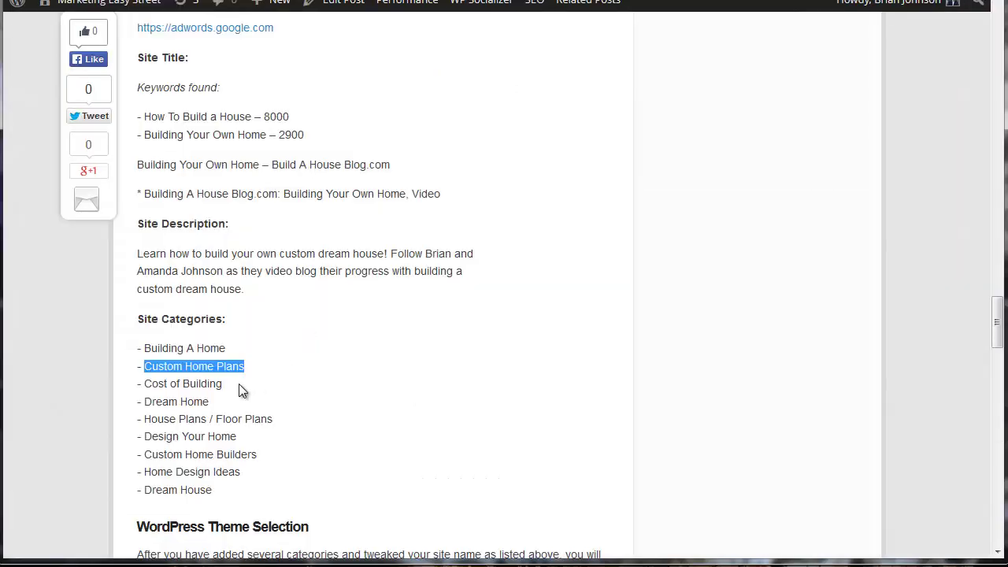
Take "Cost of Building" from the tutorial post's category list and add it as a new category without a slug.
{"action": "left_click_drag", "start_coordinate": [239, 384], "coordinate": [144, 384]}
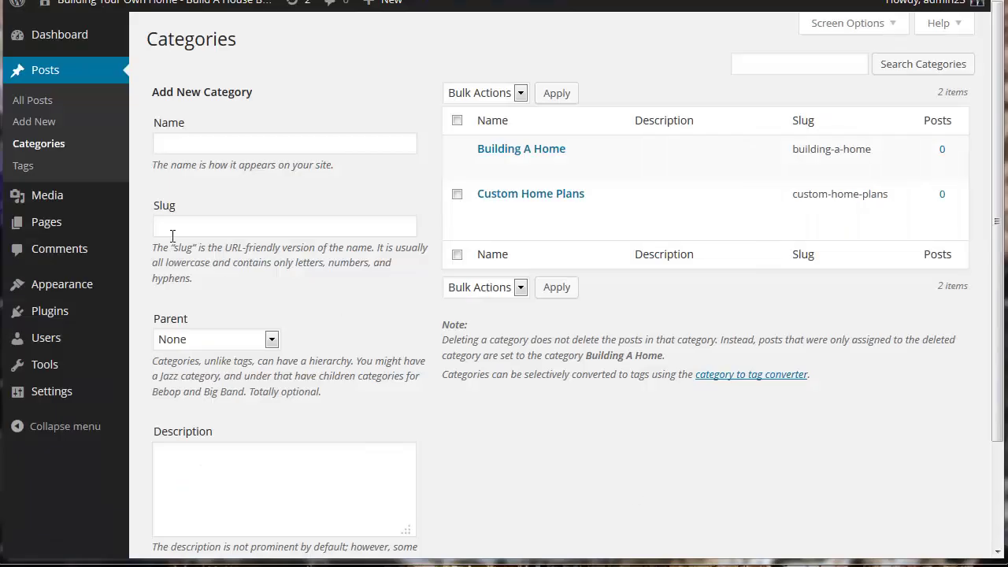
{"action": "type", "text": "Cost of Building"}
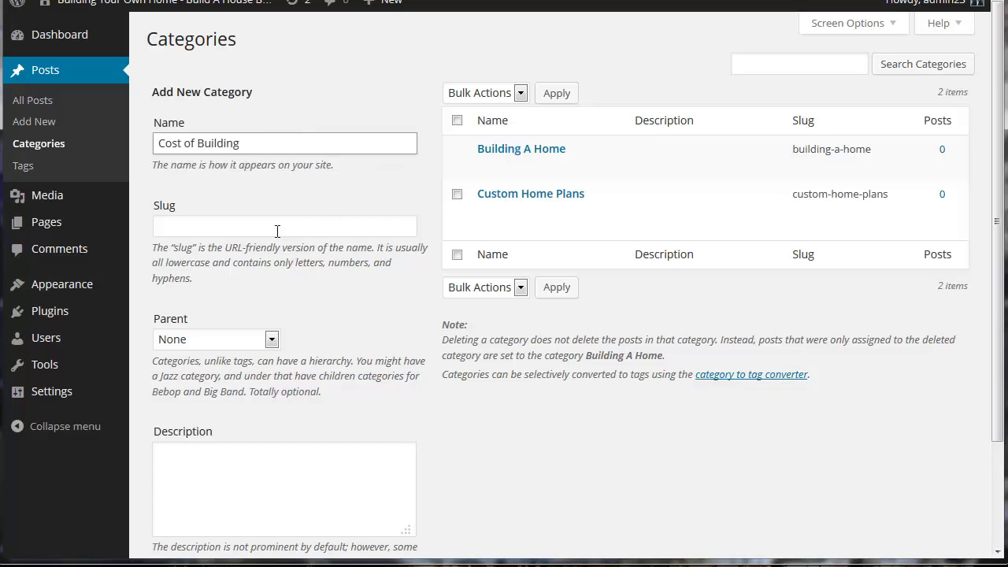
{"action": "left_click", "coordinate": [277, 229]}
{"action": "scroll", "coordinate": [504, 407], "scroll_direction": "down", "scroll_amount": 3}
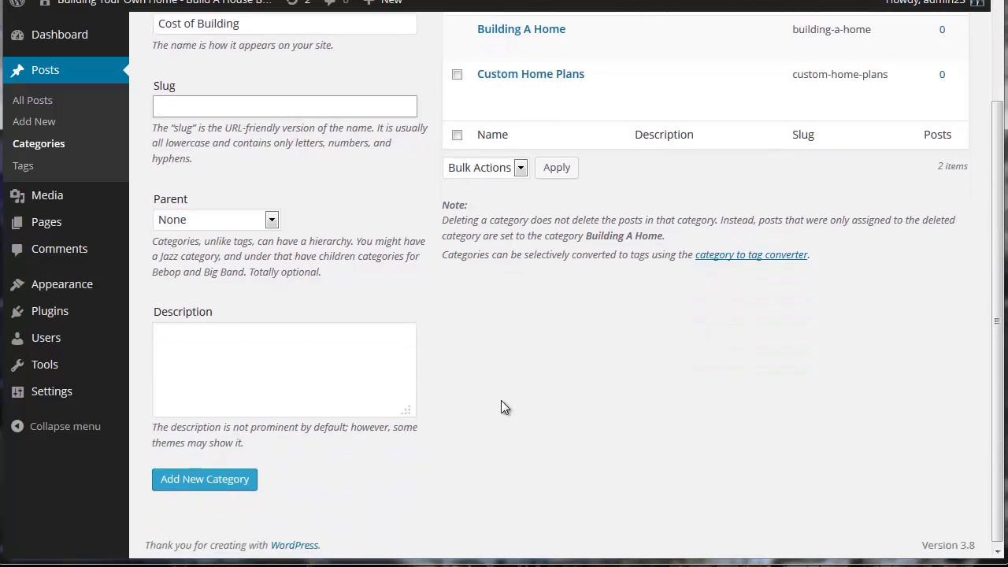
{"action": "left_click", "coordinate": [225, 484]}
{"action": "scroll", "coordinate": [646, 307], "scroll_direction": "up", "scroll_amount": 3}
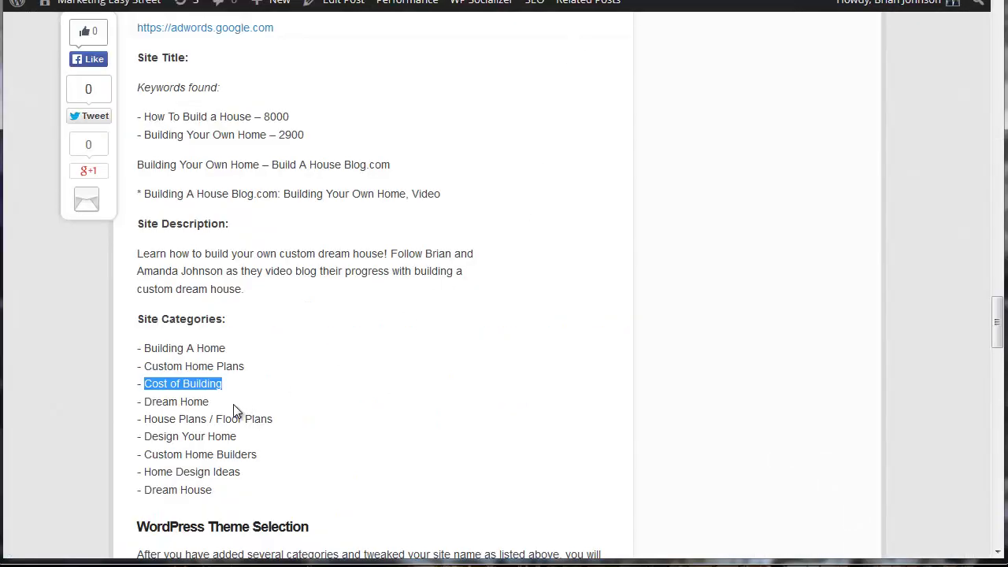
Copy "Dream Home" from the tutorial post's category list and add it as a new category.
{"action": "left_click_drag", "start_coordinate": [233, 404], "coordinate": [143, 403]}
{"action": "key", "text": "ctrl+c"}
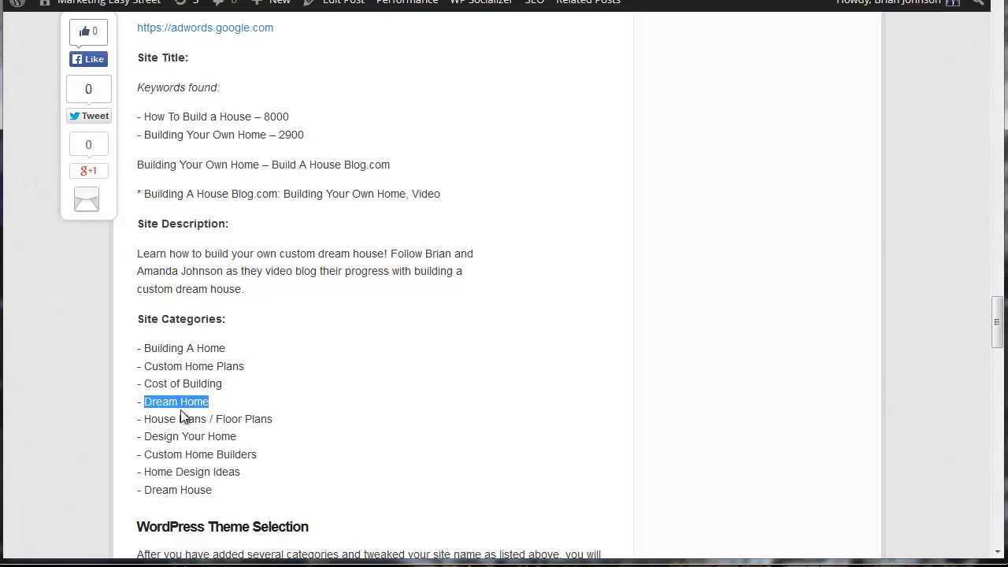
{"action": "key", "text": "alt+Tab"}
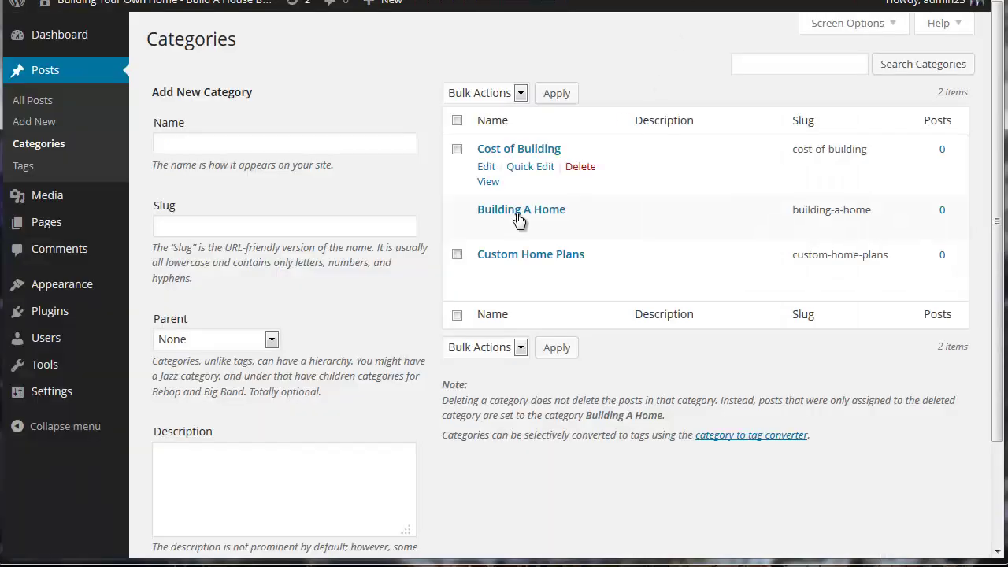
{"action": "left_click", "coordinate": [286, 149]}
{"action": "key", "text": "ctrl+v"}
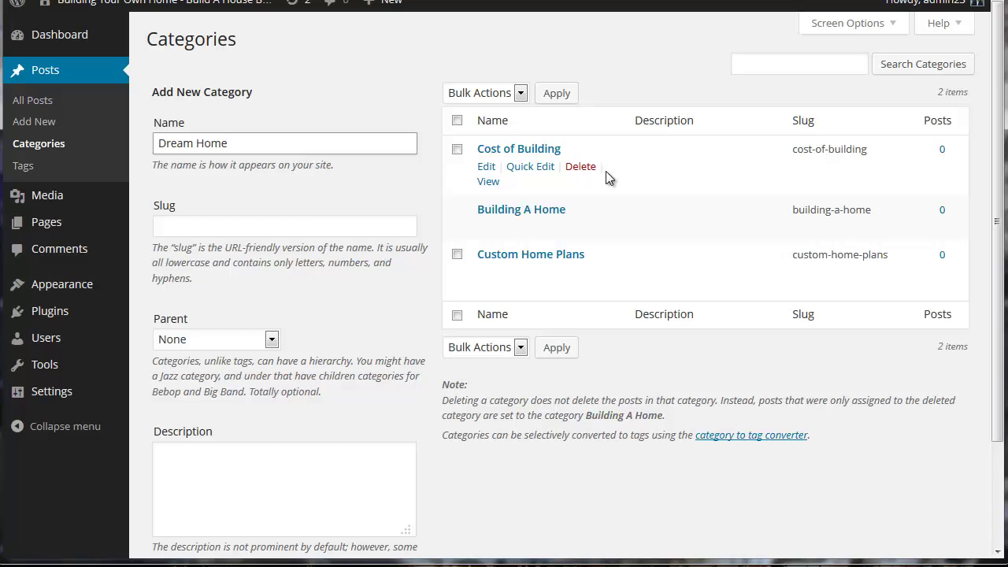
{"action": "scroll", "coordinate": [401, 441], "scroll_direction": "down", "scroll_amount": 3}
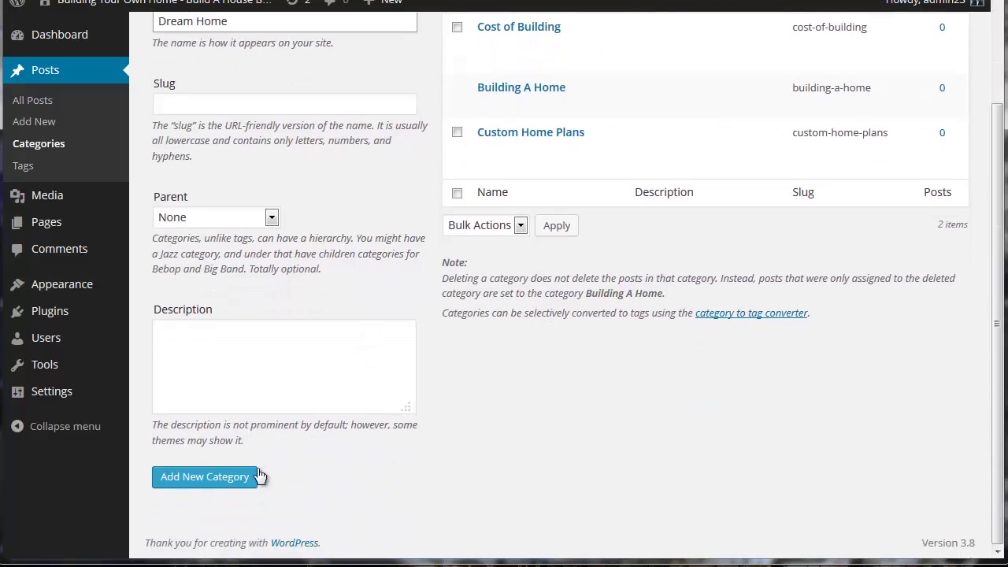
{"action": "left_click", "coordinate": [233, 478]}
{"action": "scroll", "coordinate": [466, 411], "scroll_direction": "up", "scroll_amount": 3}
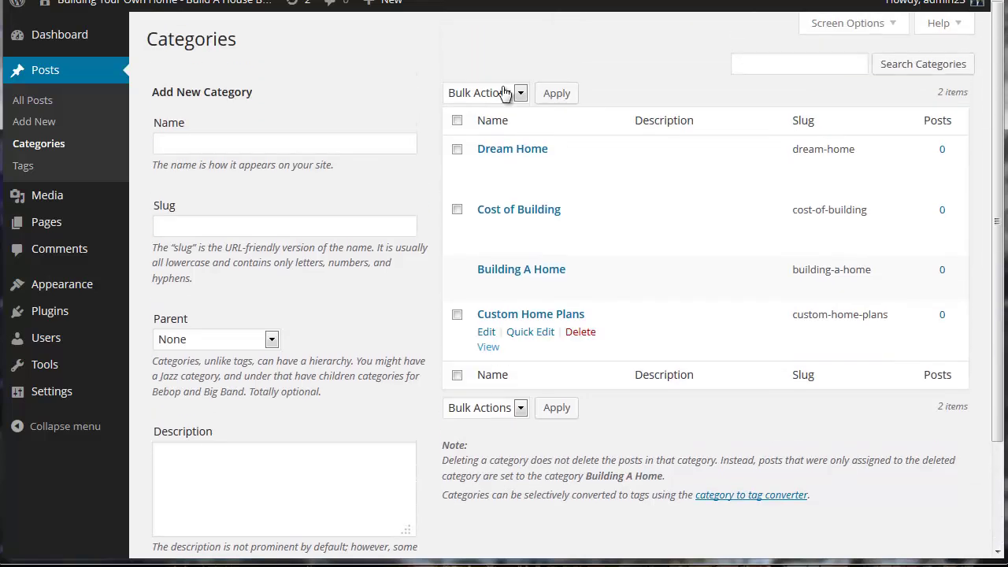
Try to use "House Plans / Floor Plans" from the tutorial post's category list as the name of a new category.
{"action": "key", "text": "alt+Tab"}
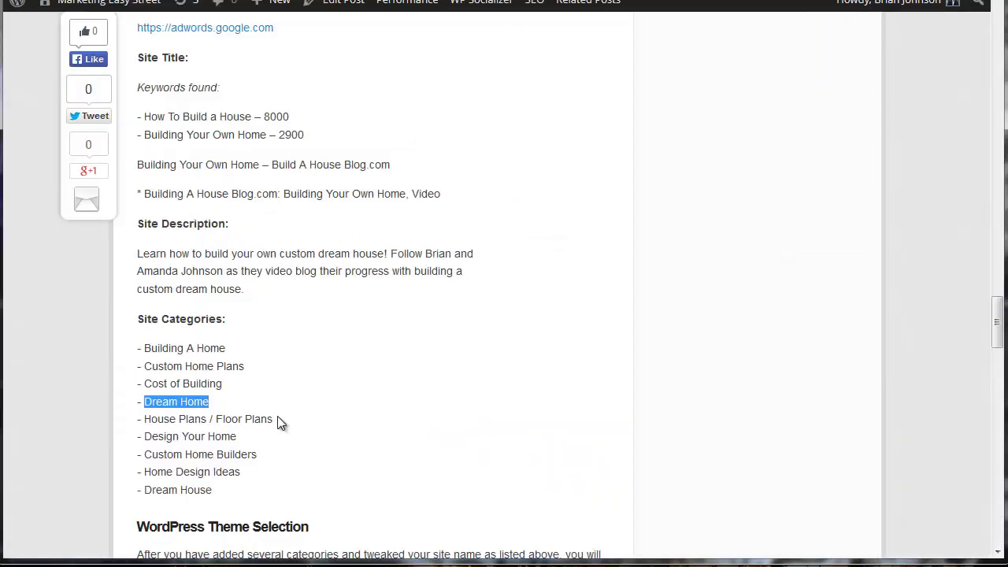
{"action": "left_click_drag", "start_coordinate": [276, 419], "coordinate": [158, 421]}
{"action": "left_click", "coordinate": [240, 439]}
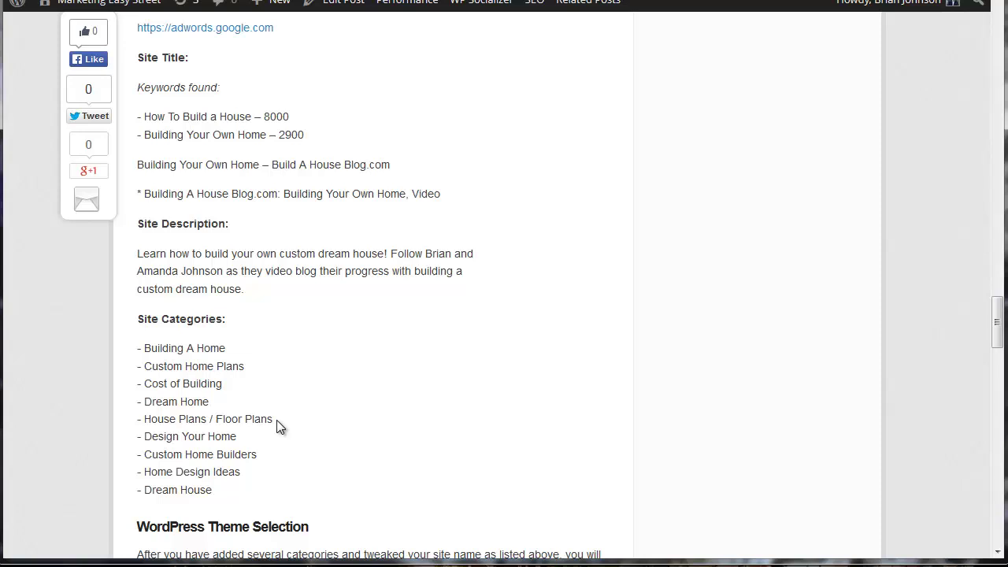
{"action": "left_click_drag", "start_coordinate": [277, 421], "coordinate": [145, 423]}
{"action": "key", "text": "ctrl+c"}
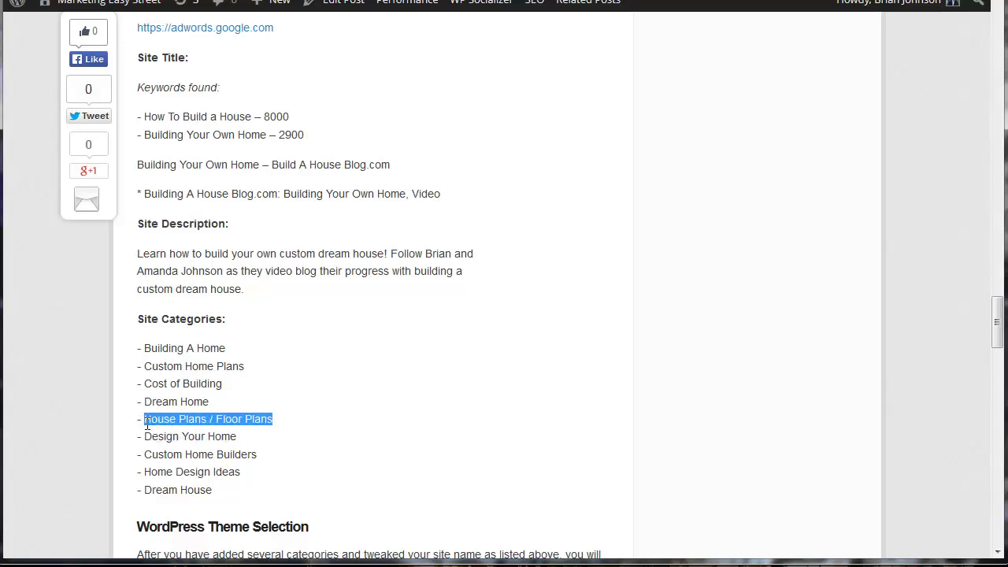
{"action": "key", "text": "ctrl+Tab"}
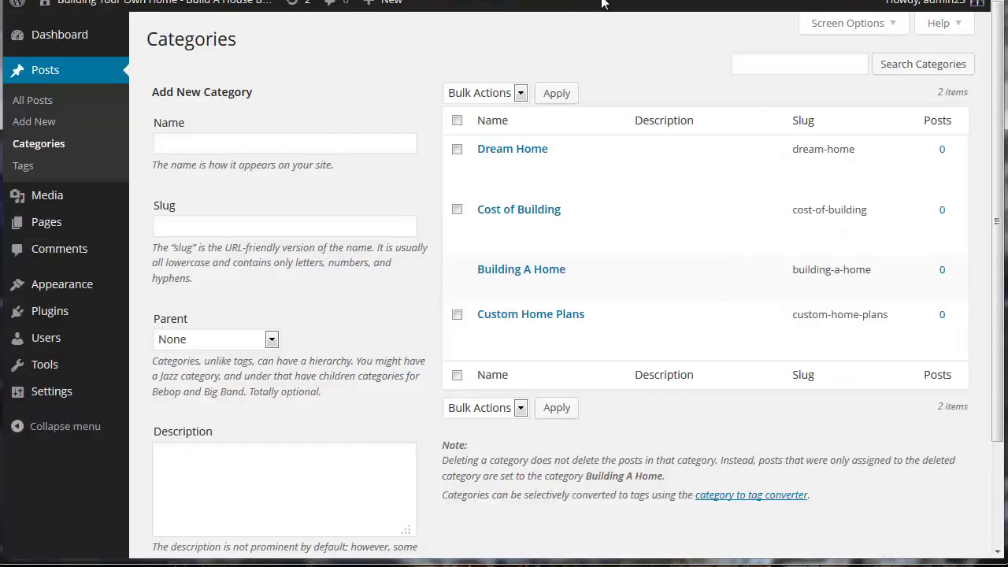
{"action": "left_click", "coordinate": [317, 144]}
{"action": "key", "text": "ctrl+v"}
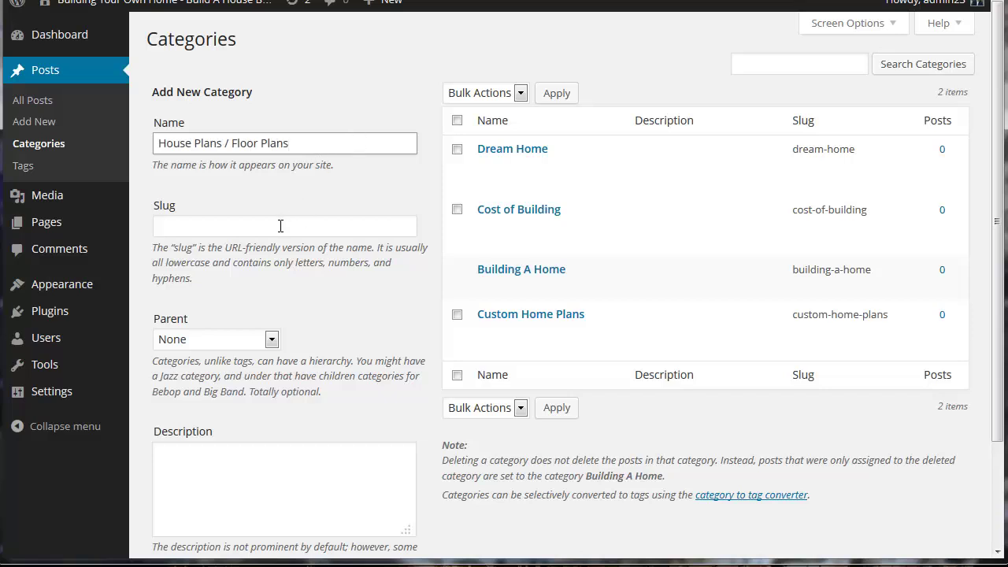
Clear the "House Plans / Floor Plans" text from the new category's name.
{"action": "key", "text": "BackSpace"}
{"action": "key", "text": "BackSpace"}
{"action": "key", "text": "BackSpace"}
{"action": "key", "text": "BackSpace"}
{"action": "key", "text": "BackSpace"}
{"action": "key", "text": "BackSpace"}
{"action": "key", "text": "BackSpace"}
{"action": "key", "text": "BackSpace"}
{"action": "key", "text": "BackSpace"}
{"action": "key", "text": "BackSpace"}
{"action": "key", "text": "BackSpace"}
{"action": "key", "text": "BackSpace"}
{"action": "key", "text": "BackSpace"}
{"action": "key", "text": "BackSpace"}
{"action": "key", "text": "BackSpace"}
{"action": "key", "text": "BackSpace"}
{"action": "key", "text": "BackSpace"}
{"action": "key", "text": "BackSpace"}
{"action": "key", "text": "BackSpace"}
{"action": "key", "text": "BackSpace"}
{"action": "key", "text": "BackSpace"}
{"action": "key", "text": "BackSpace"}
{"action": "key", "text": "BackSpace"}
{"action": "key", "text": "BackSpace"}
{"action": "key", "text": "BackSpace"}
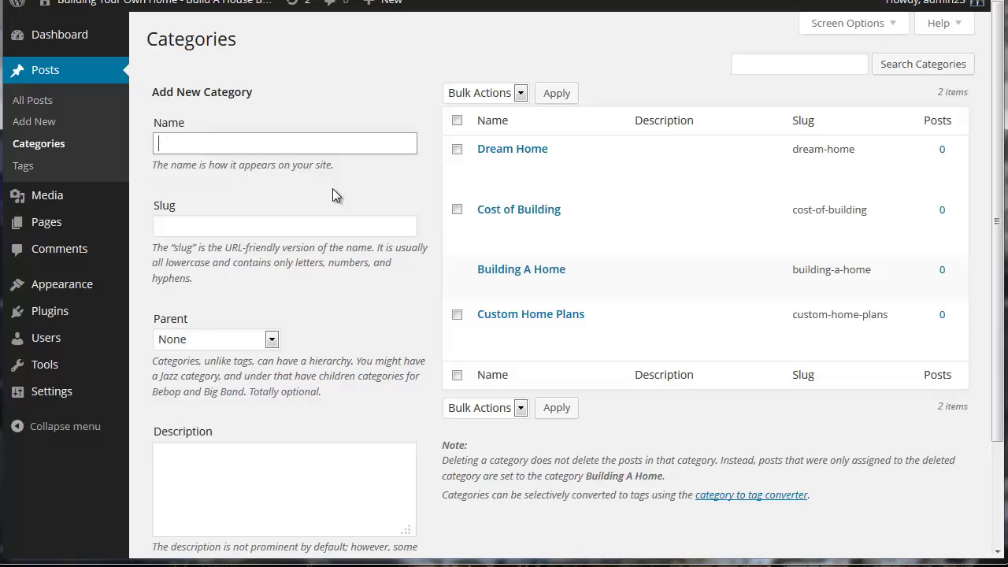
Add "Floor Plans" and "Design Your Home" as new post categories, checking the tutorial post's list for the second name.
{"action": "type", "text": "Floor Plans"}
{"action": "key", "text": "Return"}
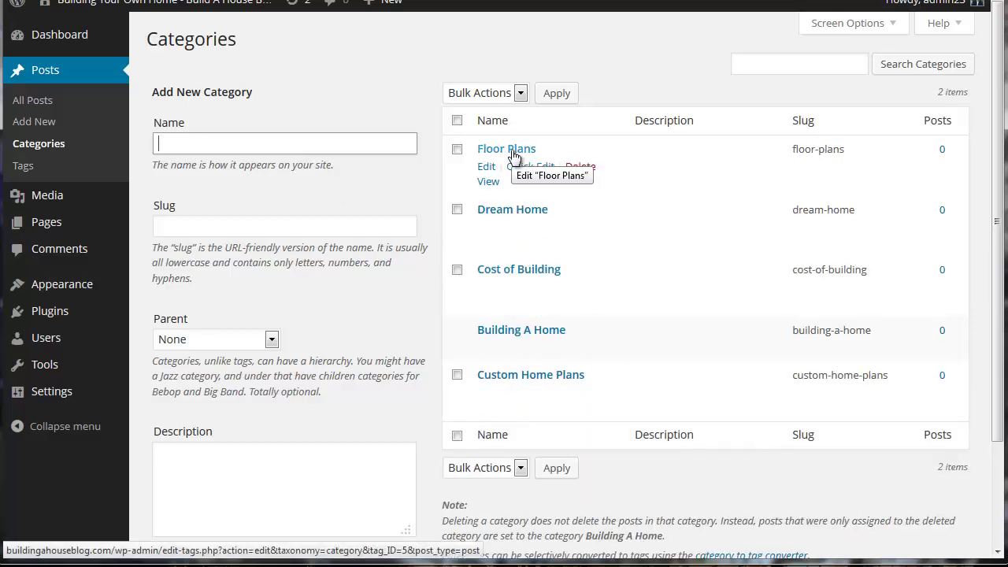
{"action": "key", "text": "ctrl+Tab"}
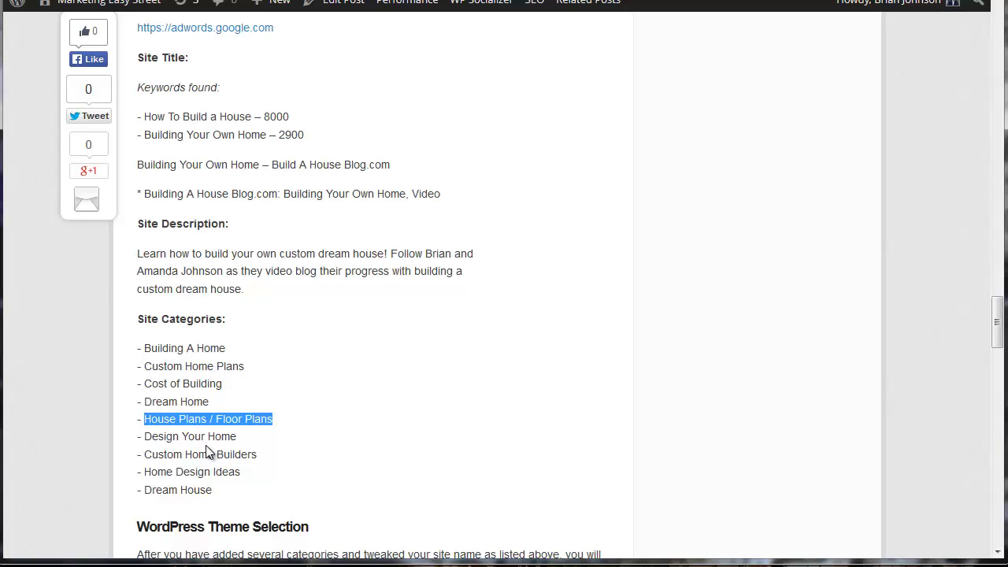
{"action": "key", "text": "ctrl+shift+Tab"}
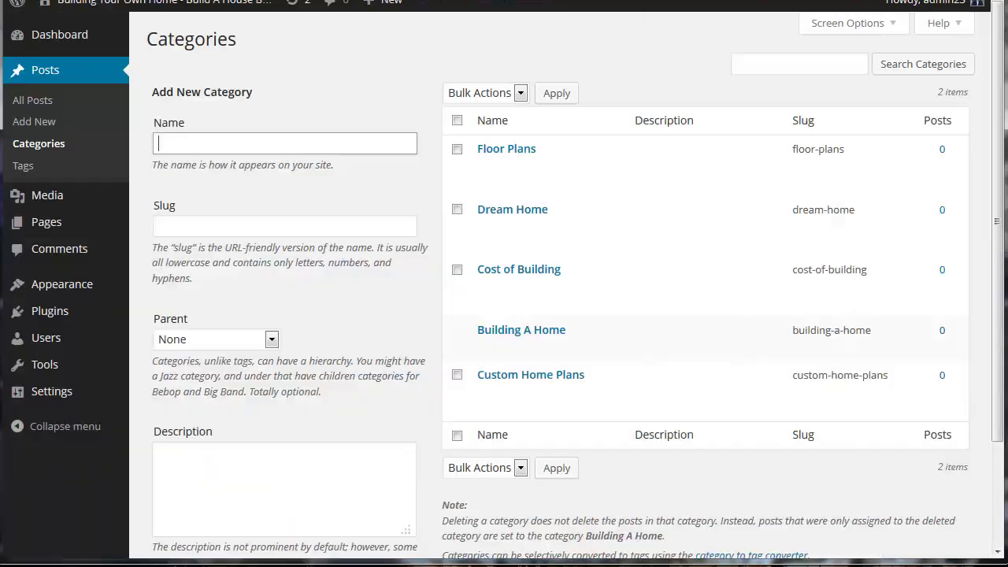
{"action": "type", "text": "De"}
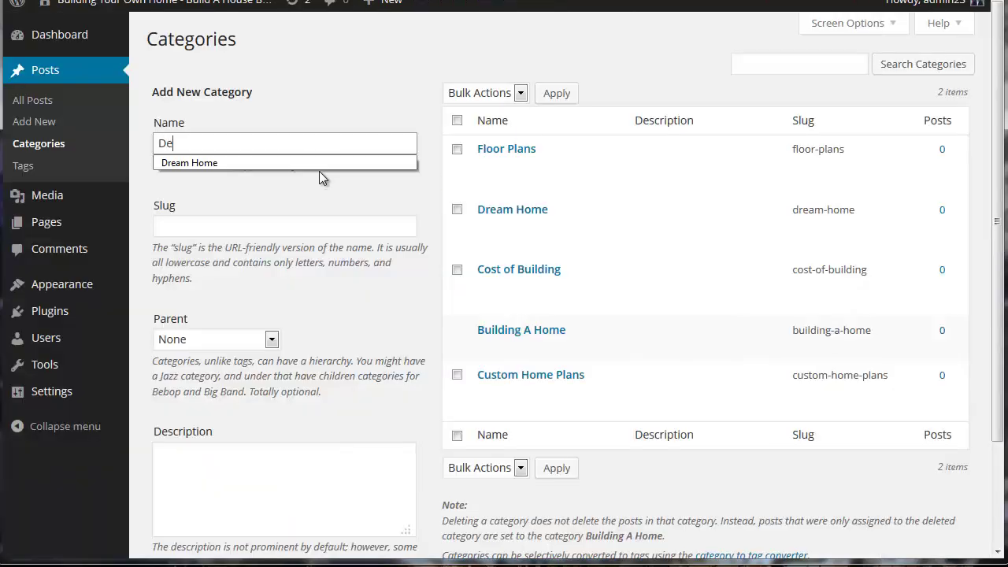
{"action": "type", "text": "sign Your Home"}
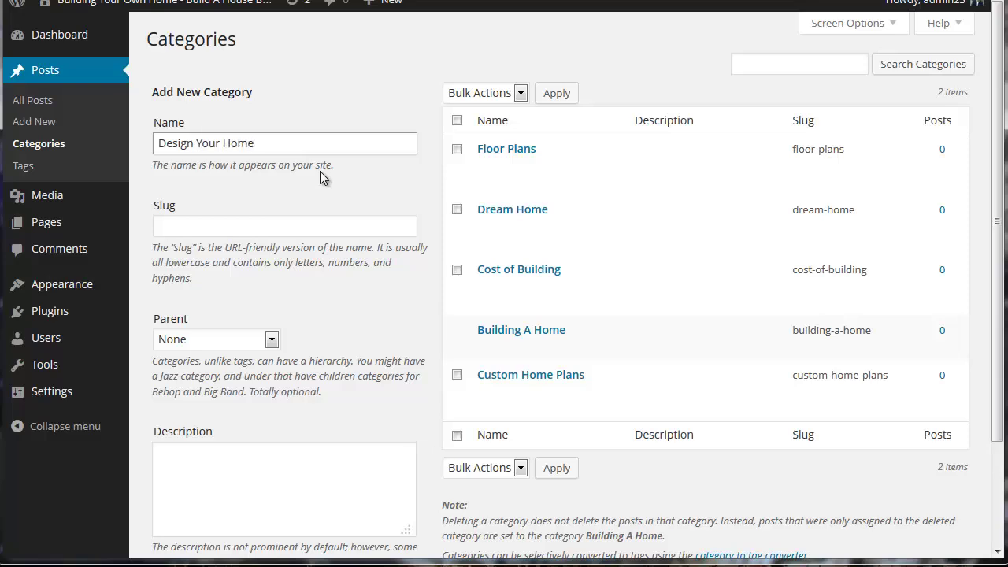
{"action": "key", "text": "Return"}
Copy "Custom Home Builders" from the tutorial post's category list and add it as a new category.
{"action": "key", "text": "ctrl+Tab"}
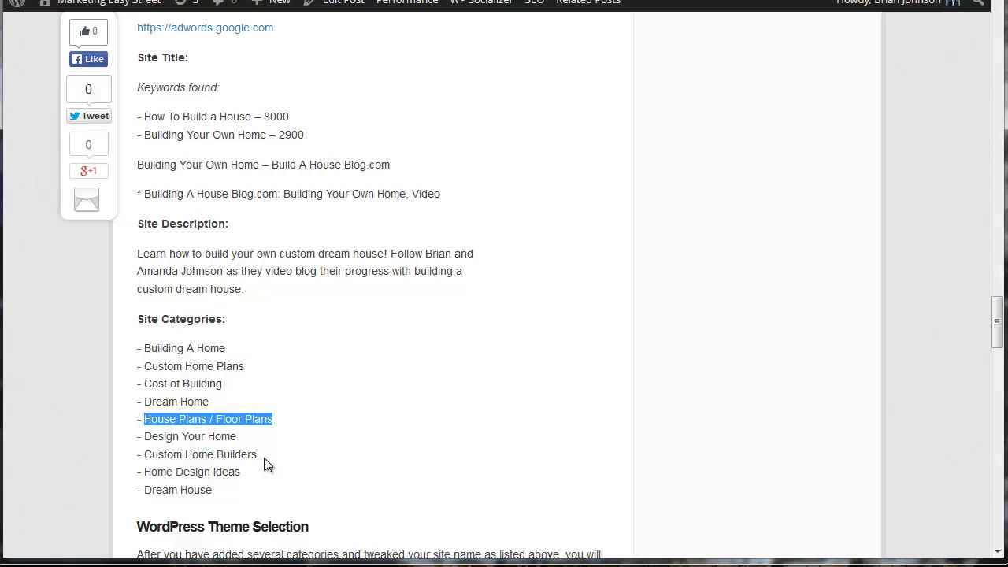
{"action": "left_click_drag", "start_coordinate": [266, 464], "coordinate": [143, 459]}
{"action": "key", "text": "ctrl+c"}
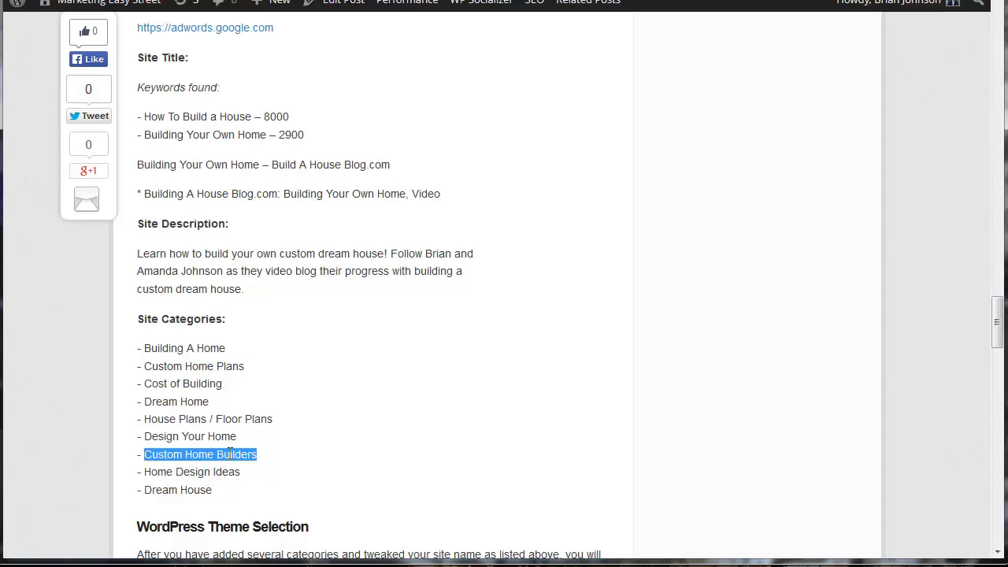
{"action": "key", "text": "ctrl+Tab"}
{"action": "key", "text": "ctrl+v"}
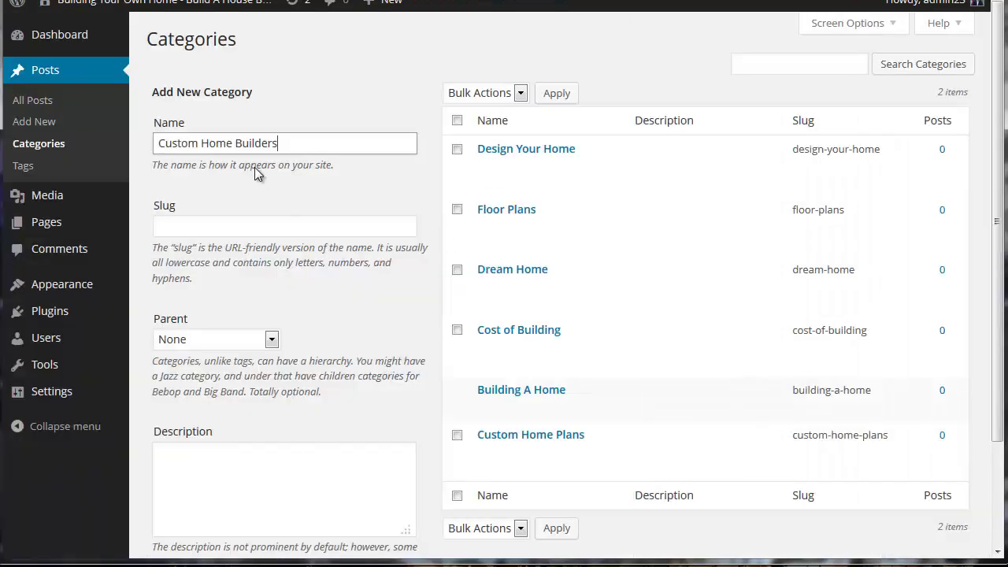
{"action": "key", "text": "Return"}
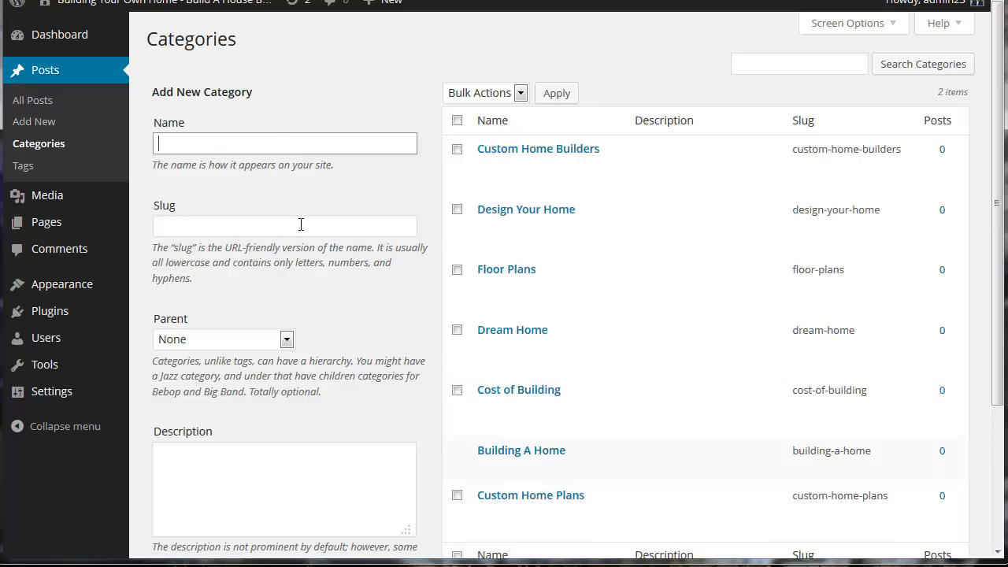
Copy "Home Design Ideas" from the tutorial post's category list and add it as a new category.
{"action": "key", "text": "ctrl+Tab"}
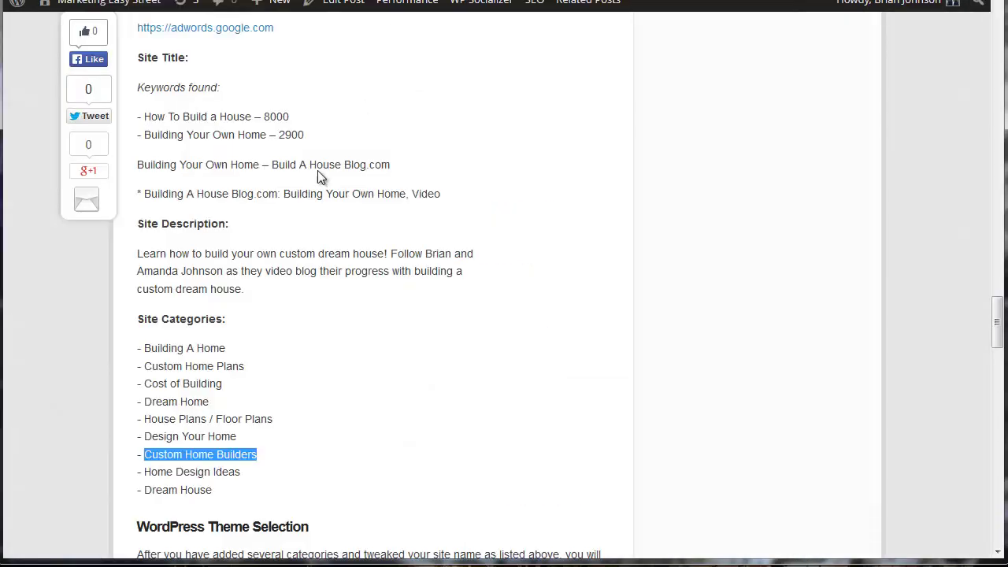
{"action": "left_click_drag", "start_coordinate": [240, 472], "coordinate": [143, 475]}
{"action": "key", "text": "ctrl+c"}
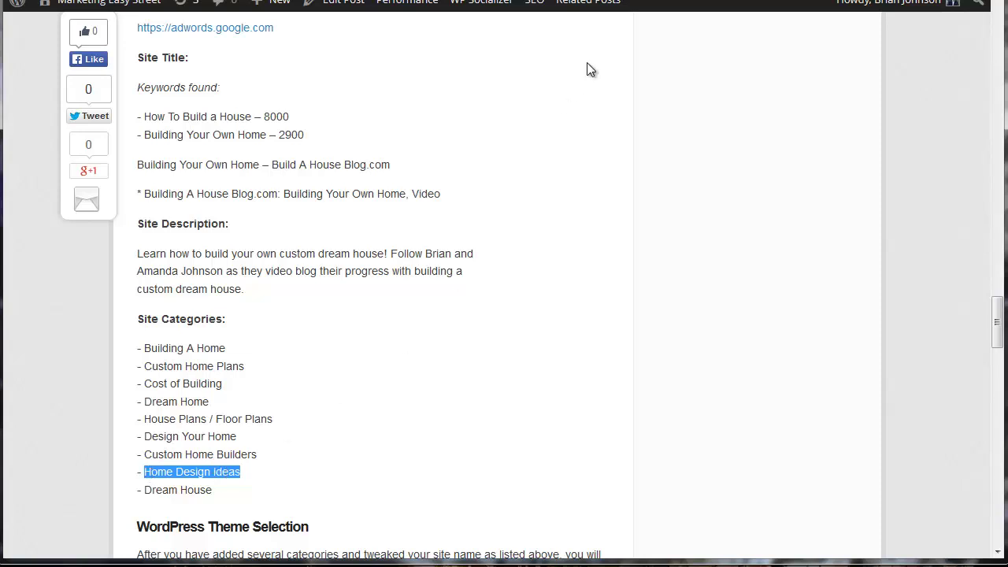
{"action": "key", "text": "ctrl+Tab"}
{"action": "key", "text": "ctrl+v"}
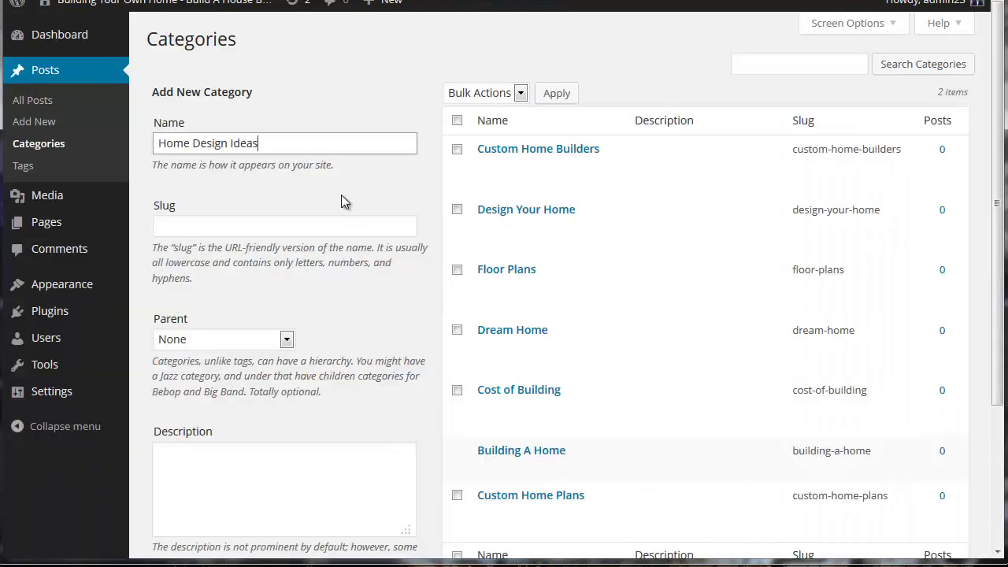
{"action": "key", "text": "Return"}
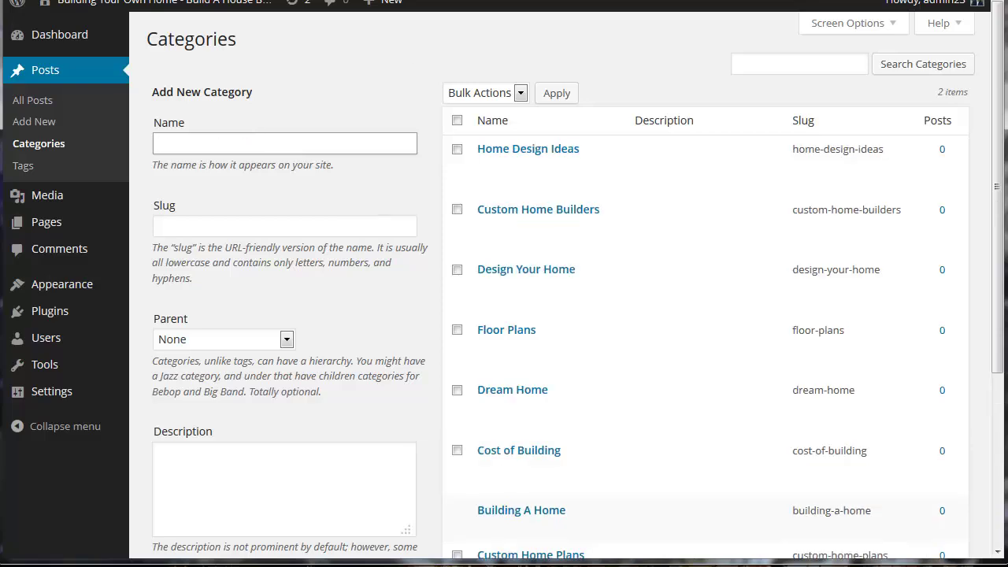
Check the last entry in the tutorial post's category list, try to add "Dream Home" as a category, and review the existing categories.
{"action": "key", "text": "ctrl+Tab"}
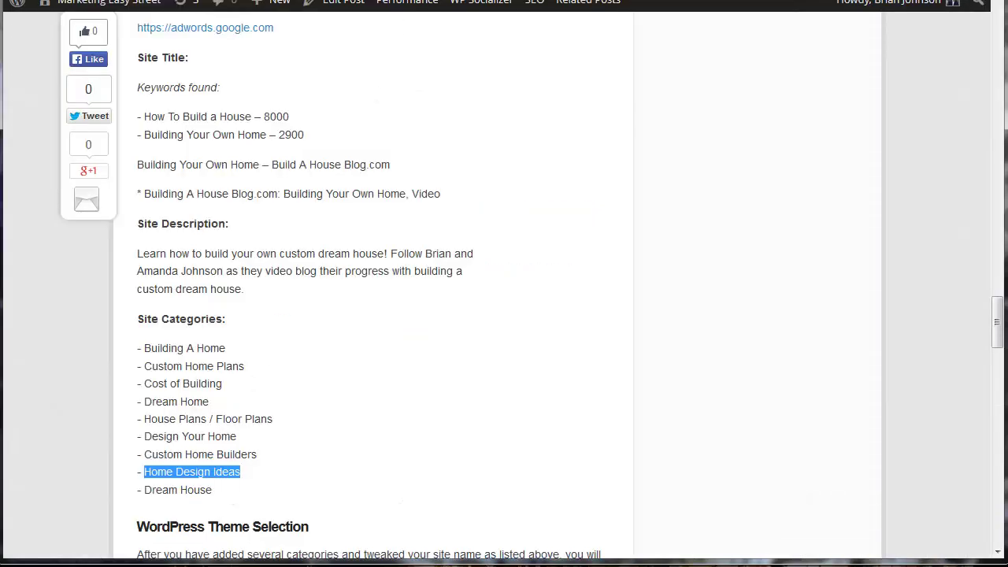
{"action": "key", "text": "ctrl+Tab"}
{"action": "type", "text": "Dream Home"}
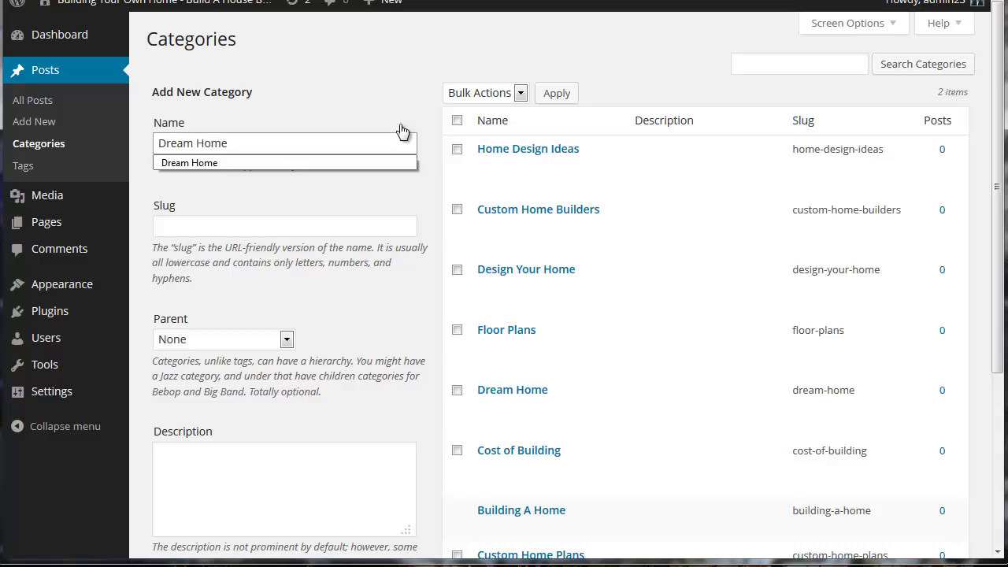
{"action": "key", "text": "Return"}
{"action": "scroll", "coordinate": [604, 187], "scroll_direction": "down", "scroll_amount": 1}
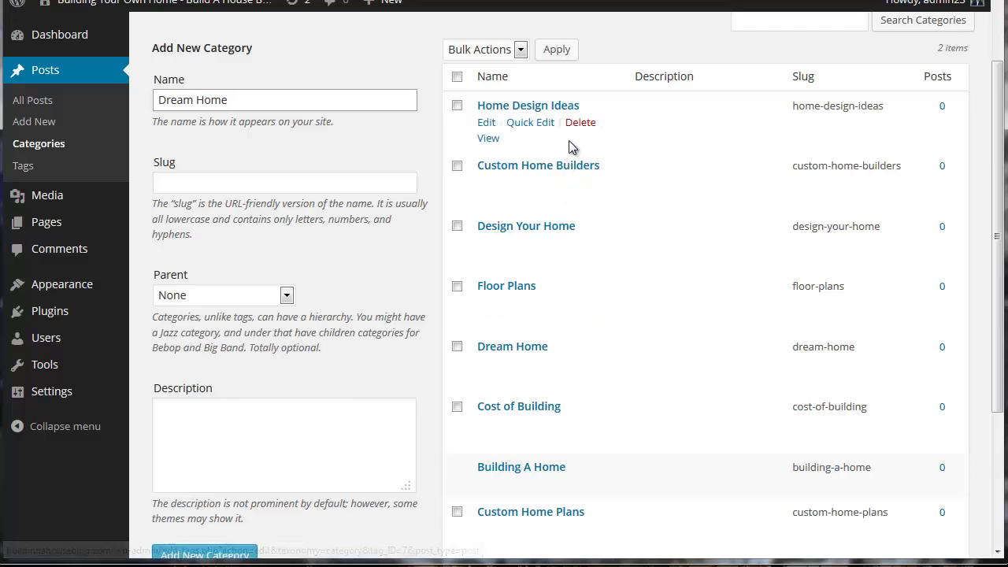
{"action": "scroll", "coordinate": [578, 252], "scroll_direction": "down", "scroll_amount": 3}
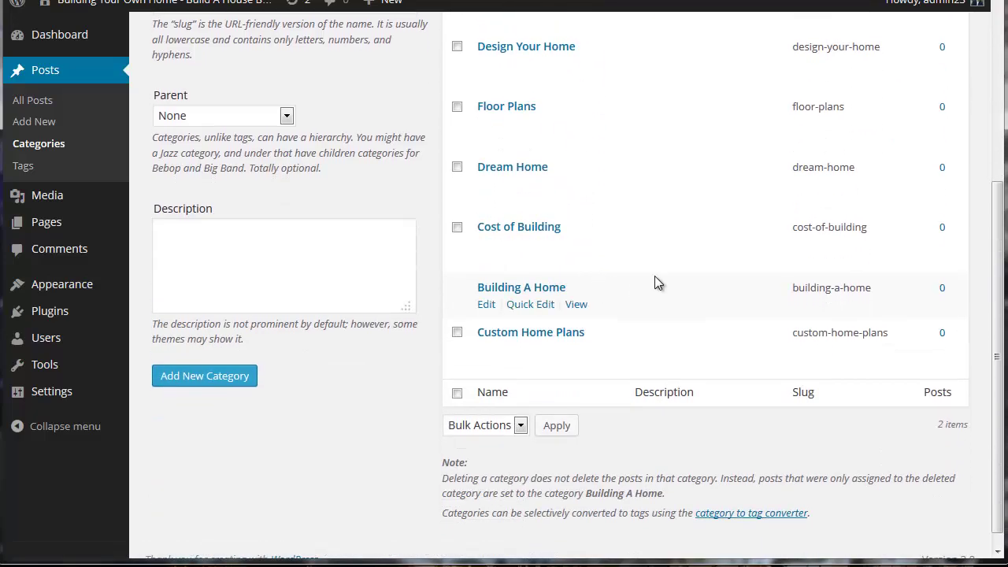
{"action": "scroll", "coordinate": [665, 276], "scroll_direction": "up", "scroll_amount": 3}
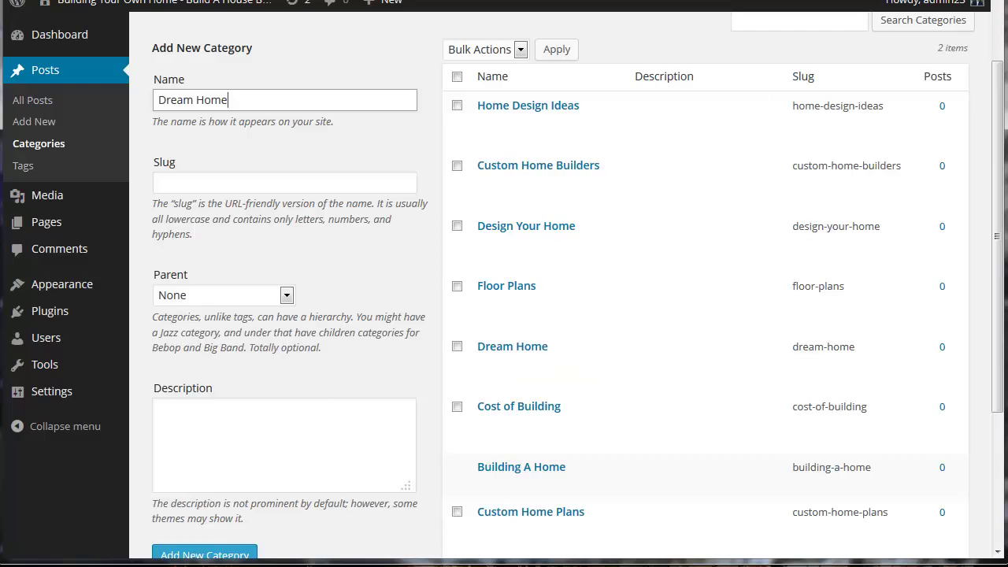
Read the WordPress Theme Selection section of the tutorial post.
{"action": "key", "text": "ctrl+Tab"}
{"action": "scroll", "coordinate": [535, 311], "scroll_direction": "down", "scroll_amount": 4}
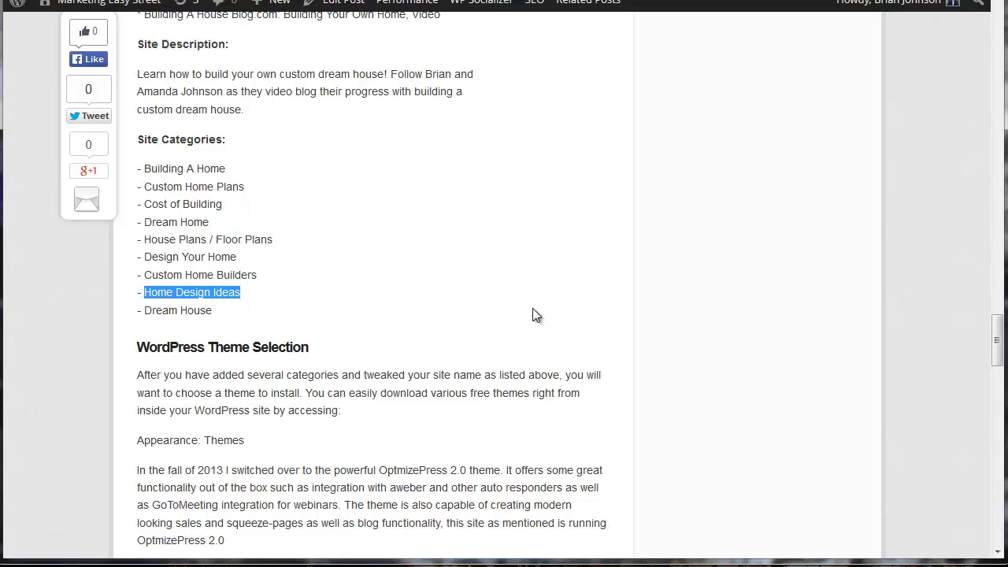
{"action": "scroll", "coordinate": [534, 308], "scroll_direction": "down", "scroll_amount": 1}
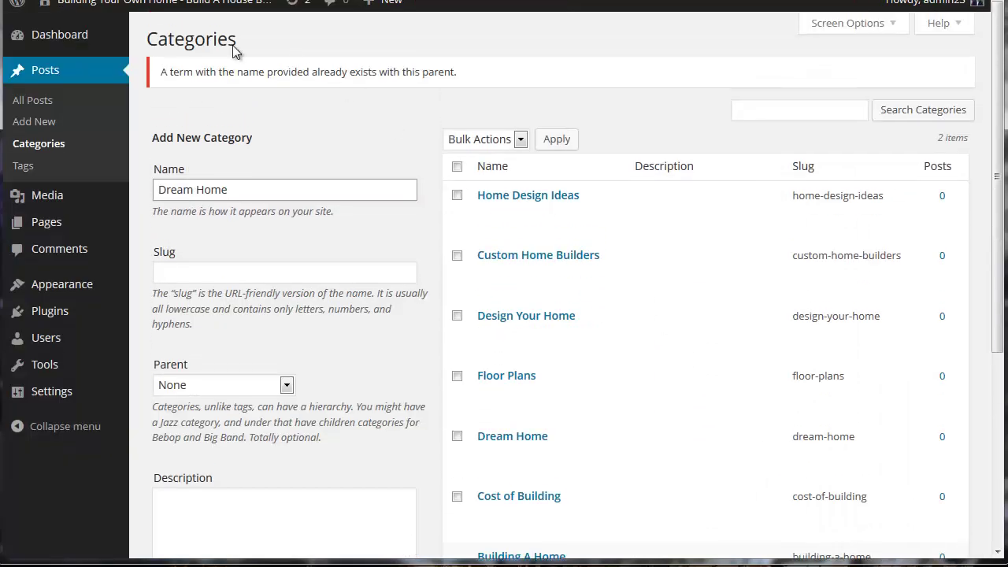
Open the live site in a new browser tab and examine its current theme from the header down to the footer widgets.
{"action": "mouse_move", "coordinate": [138, 8]}
{"action": "right_click", "coordinate": [49, 28]}
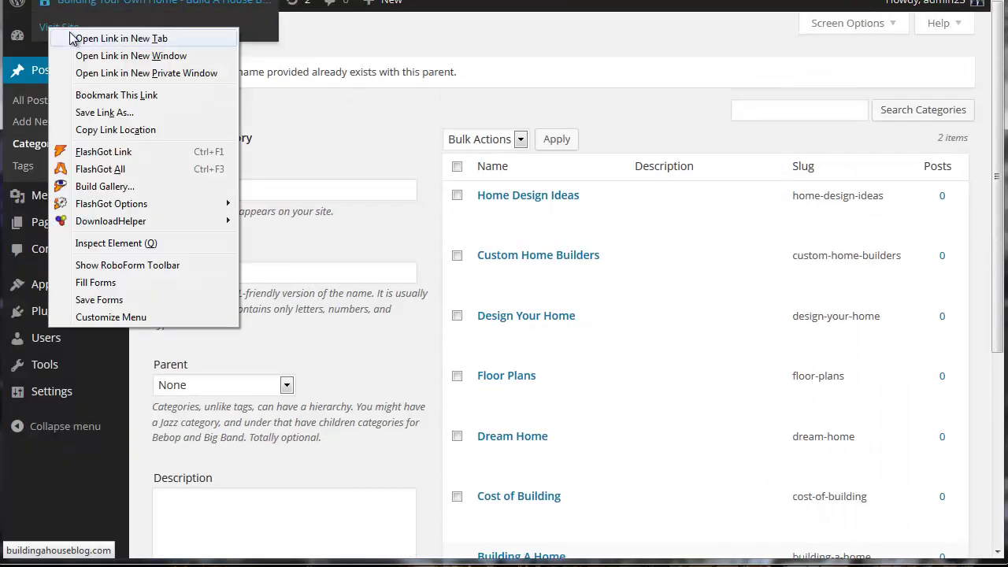
{"action": "left_click", "coordinate": [94, 45]}
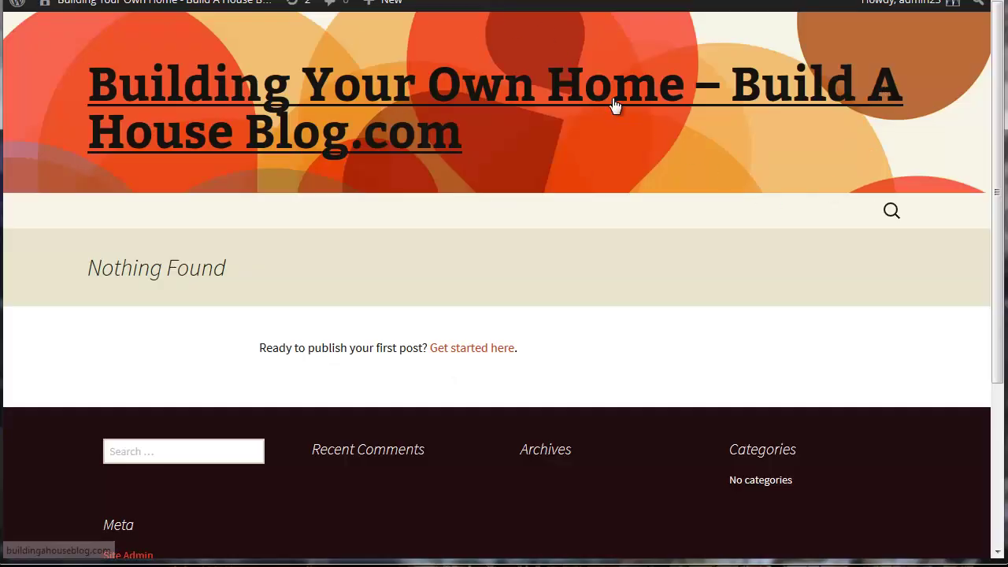
{"action": "scroll", "coordinate": [617, 145], "scroll_direction": "down", "scroll_amount": 3}
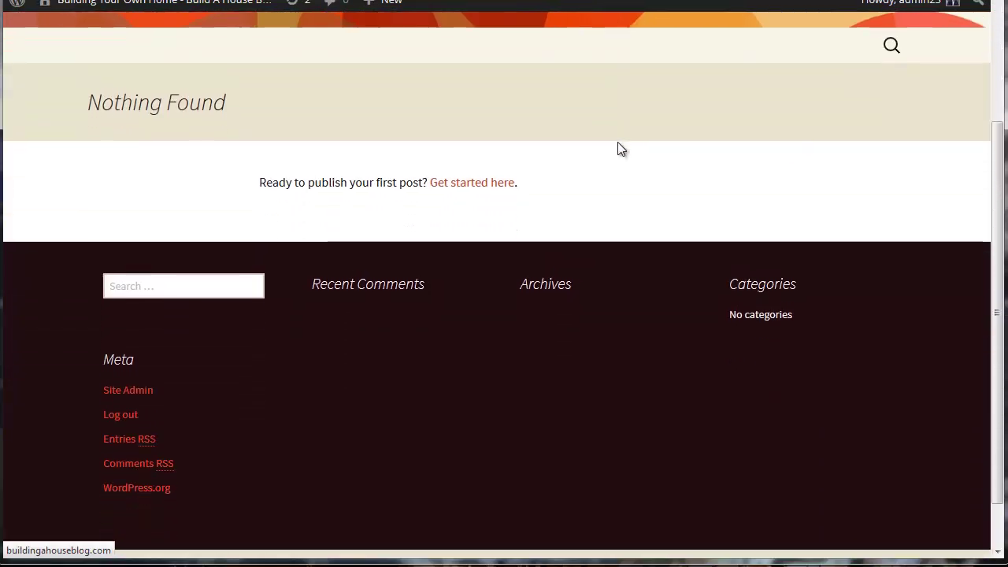